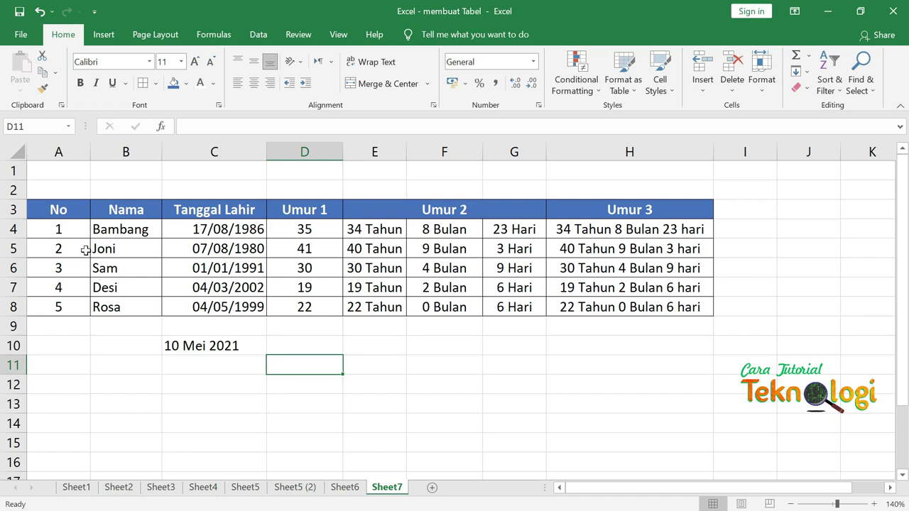
Select the No, Nama and Tanggal Lahir columns of the age table, A3:C8
{"action": "left_click_drag", "start_coordinate": [58, 209], "coordinate": [199, 227]}
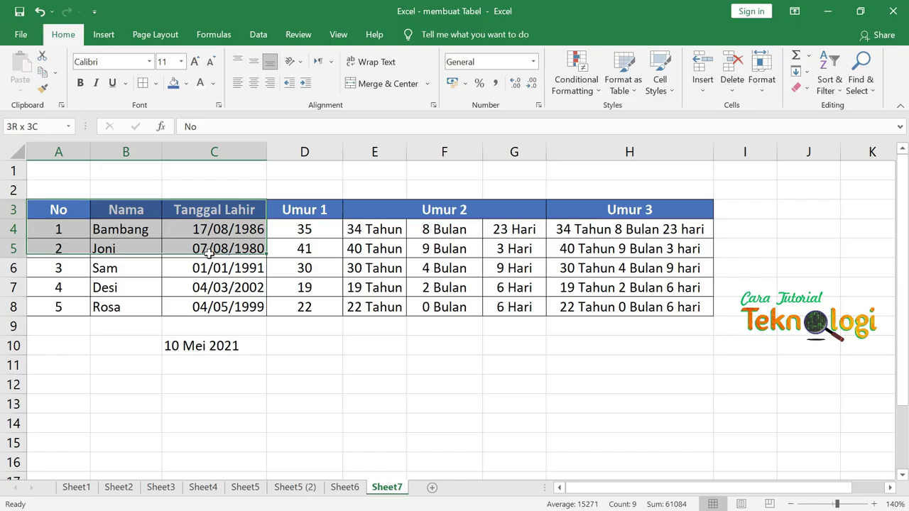
Copy the No, Nama and Tanggal Lahir block A3:C8 and paste it at A13
{"action": "left_click_drag", "start_coordinate": [260, 248], "coordinate": [204, 320]}
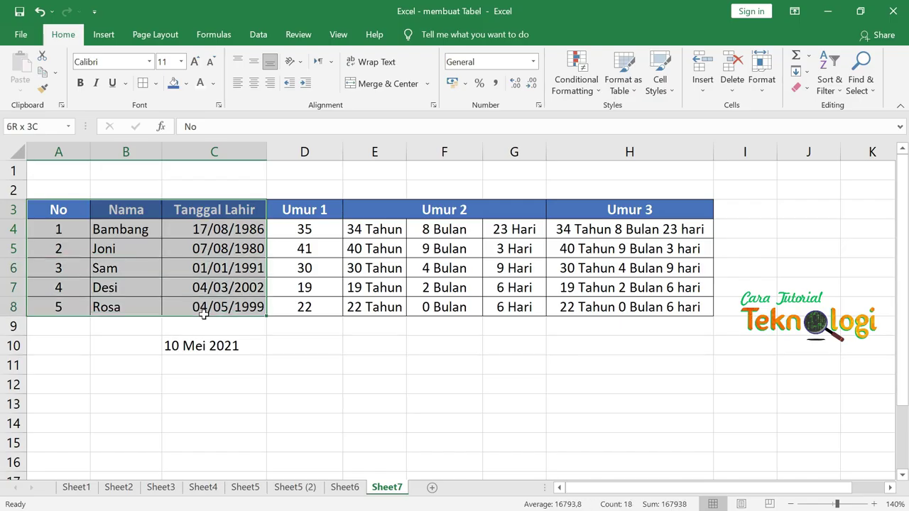
{"action": "key", "text": "ctrl+c"}
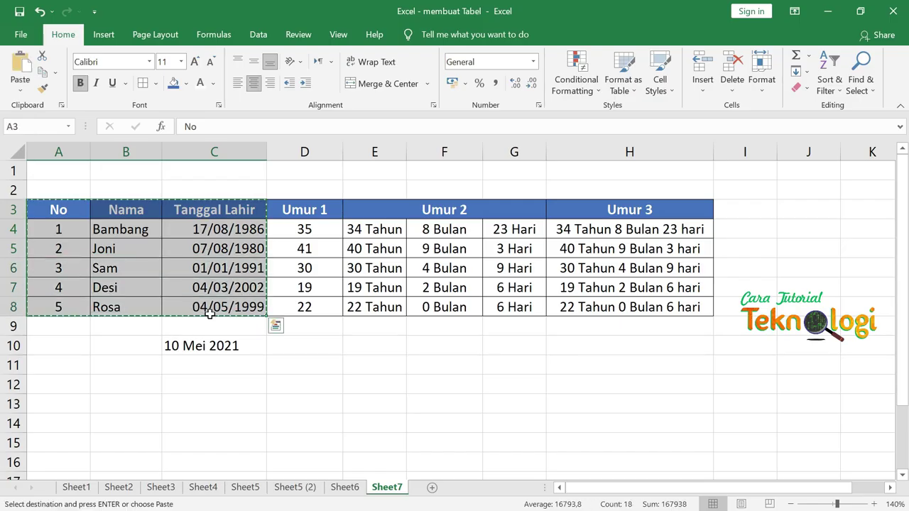
{"action": "scroll", "coordinate": [91, 294], "scroll_direction": "down", "scroll_amount": 2}
{"action": "left_click", "coordinate": [73, 282]}
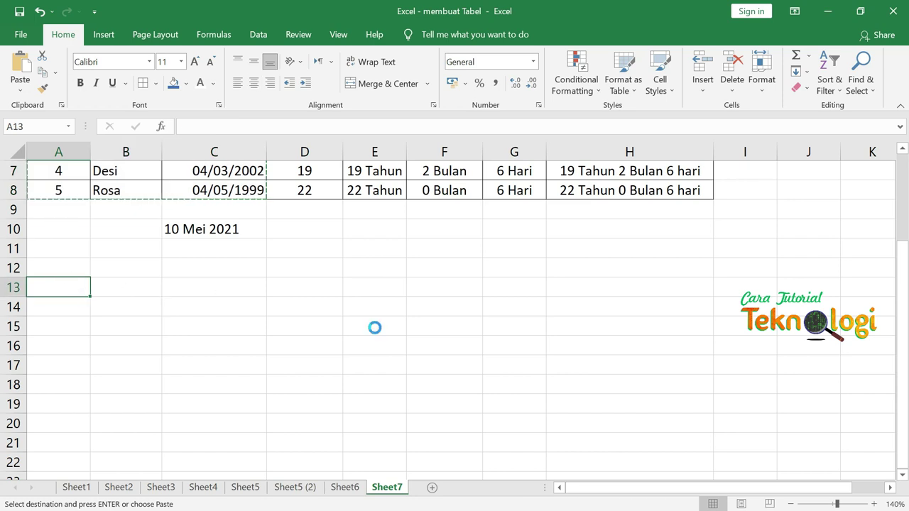
{"action": "key", "text": "ctrl+v"}
Copy the Umur 1–Umur 3 headers from row 3 into D13
{"action": "scroll", "coordinate": [375, 328], "scroll_direction": "up", "scroll_amount": 2}
{"action": "left_click_drag", "start_coordinate": [319, 206], "coordinate": [619, 210]}
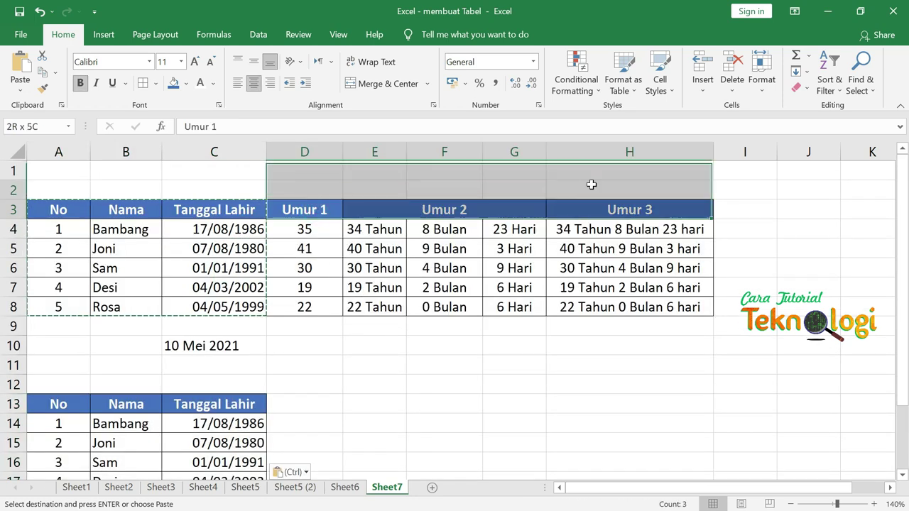
{"action": "scroll", "coordinate": [426, 331], "scroll_direction": "down", "scroll_amount": 1}
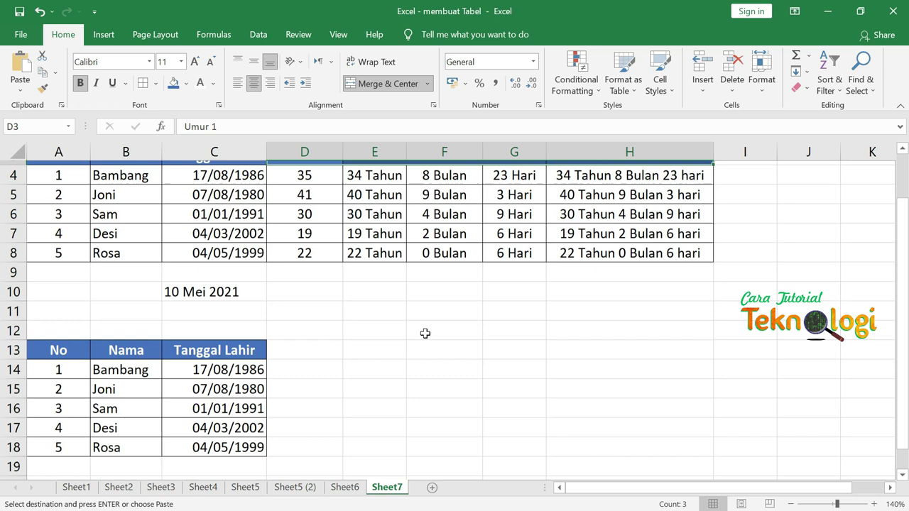
{"action": "left_click", "coordinate": [305, 349]}
{"action": "key", "text": "ctrl+v"}
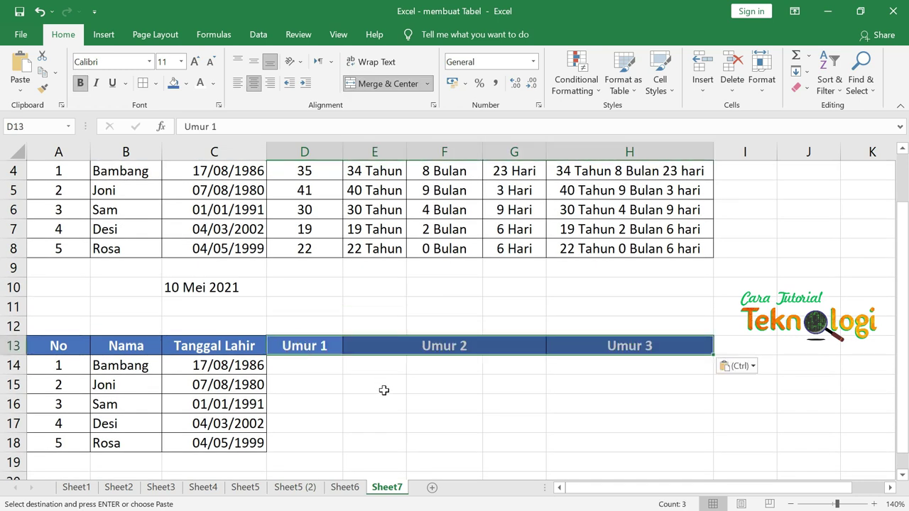
{"action": "left_click", "coordinate": [381, 391]}
Select D14, then review the first table's Umur 1 formula in D4
{"action": "scroll", "coordinate": [356, 417], "scroll_direction": "up", "scroll_amount": 1}
{"action": "scroll", "coordinate": [357, 417], "scroll_direction": "down", "scroll_amount": 1}
{"action": "left_click", "coordinate": [302, 365]}
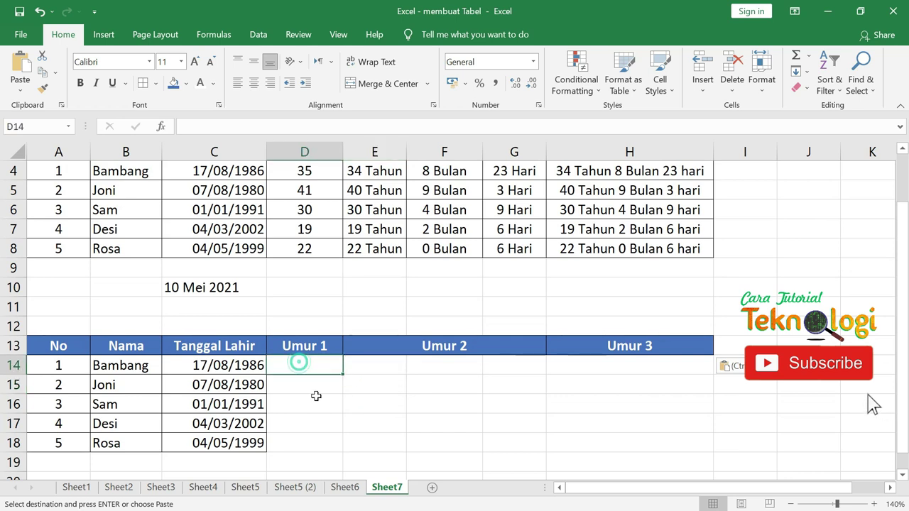
{"action": "scroll", "coordinate": [318, 438], "scroll_direction": "up", "scroll_amount": 1}
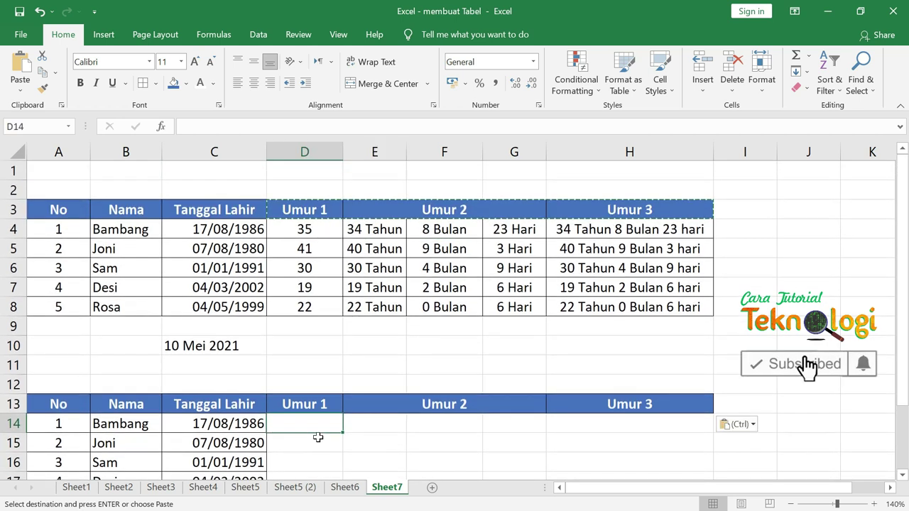
{"action": "left_click", "coordinate": [326, 233]}
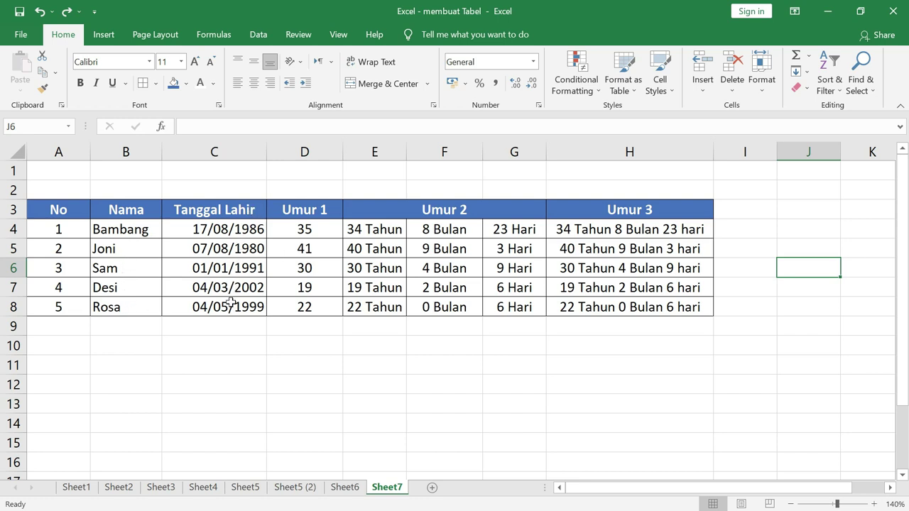
Select D4 to display its =(TODAY()-C4)/365 formula in the formula bar
{"action": "left_click", "coordinate": [315, 231]}
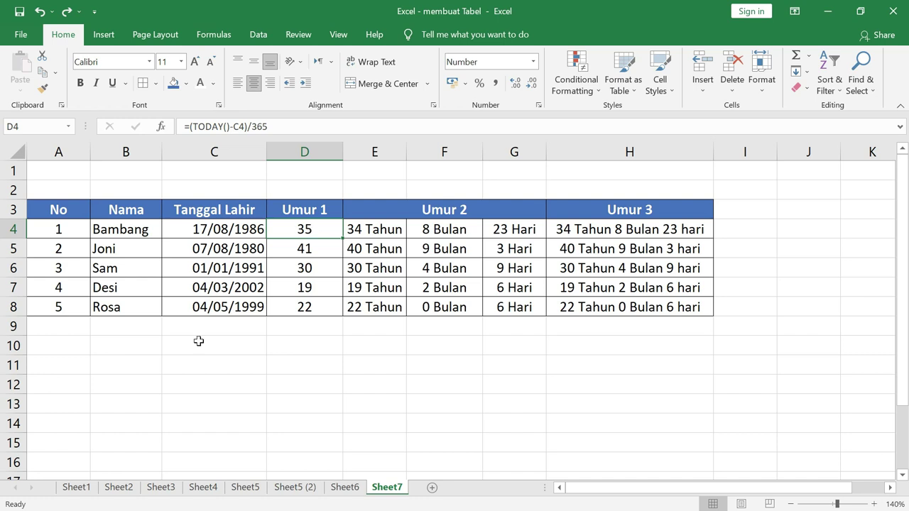
Enter the date 10 Mei 2021 in C10 and confirm it was stored
{"action": "left_click", "coordinate": [220, 348]}
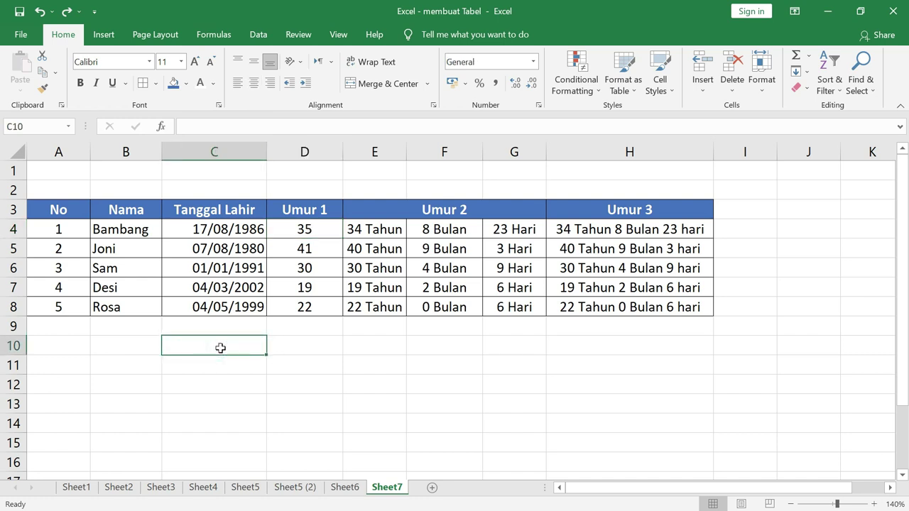
{"action": "type", "text": "10 Mei 2021"}
{"action": "key", "text": "Return"}
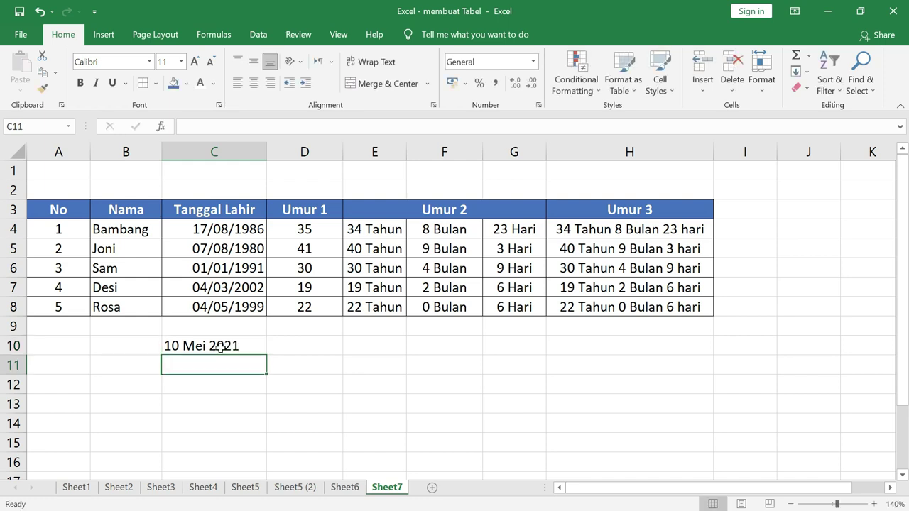
{"action": "left_click", "coordinate": [241, 347]}
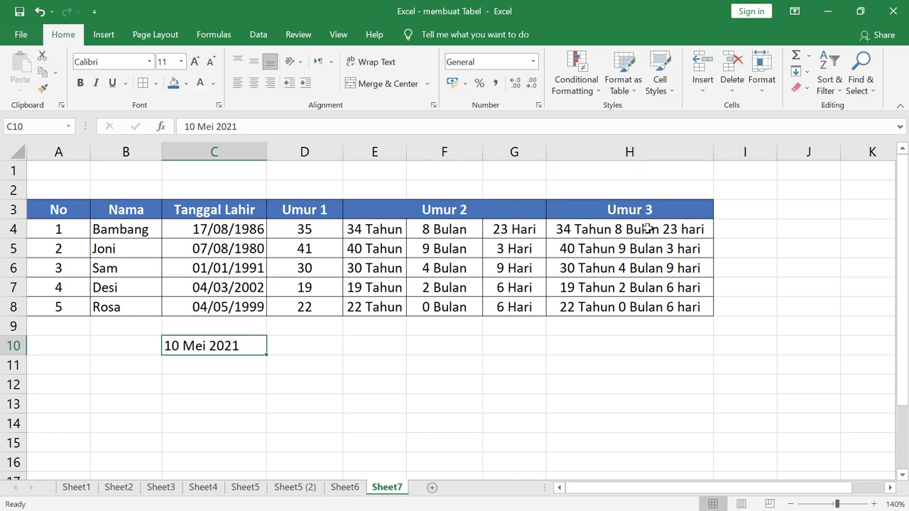
Review the age formulas in H4 and D4:E8, then select the Umur 1 ages D4:D8
{"action": "left_click", "coordinate": [648, 227]}
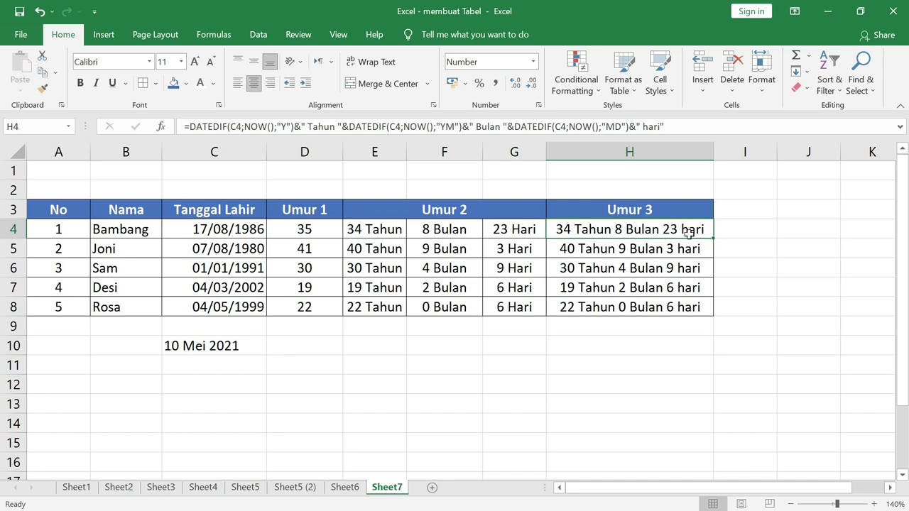
{"action": "left_click", "coordinate": [311, 228]}
{"action": "left_click", "coordinate": [382, 229]}
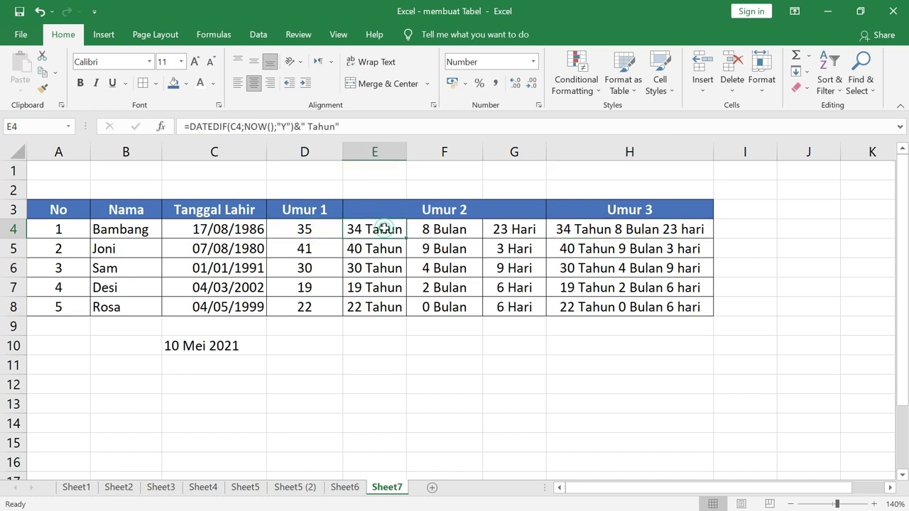
{"action": "left_click", "coordinate": [318, 252]}
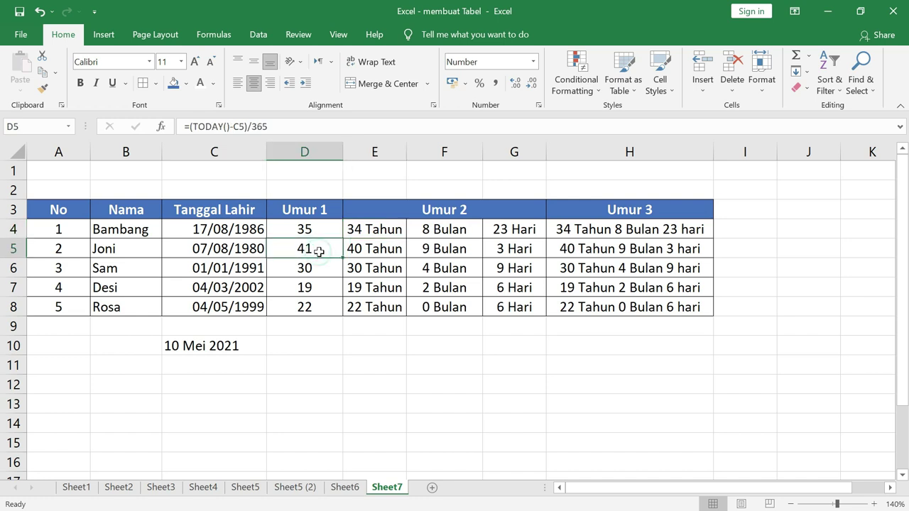
{"action": "left_click", "coordinate": [375, 249]}
{"action": "left_click", "coordinate": [319, 266]}
{"action": "left_click", "coordinate": [377, 265]}
{"action": "left_click", "coordinate": [319, 286]}
{"action": "left_click", "coordinate": [369, 287]}
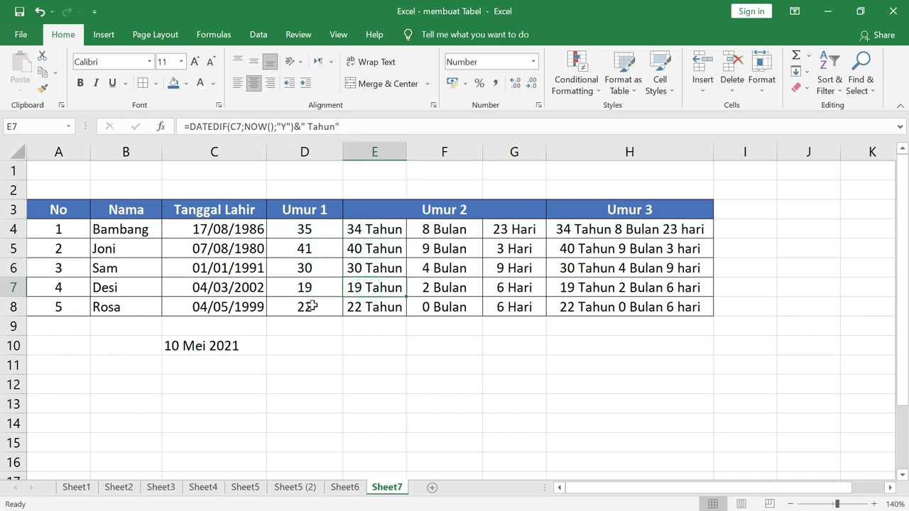
{"action": "left_click", "coordinate": [313, 306]}
{"action": "left_click", "coordinate": [375, 307]}
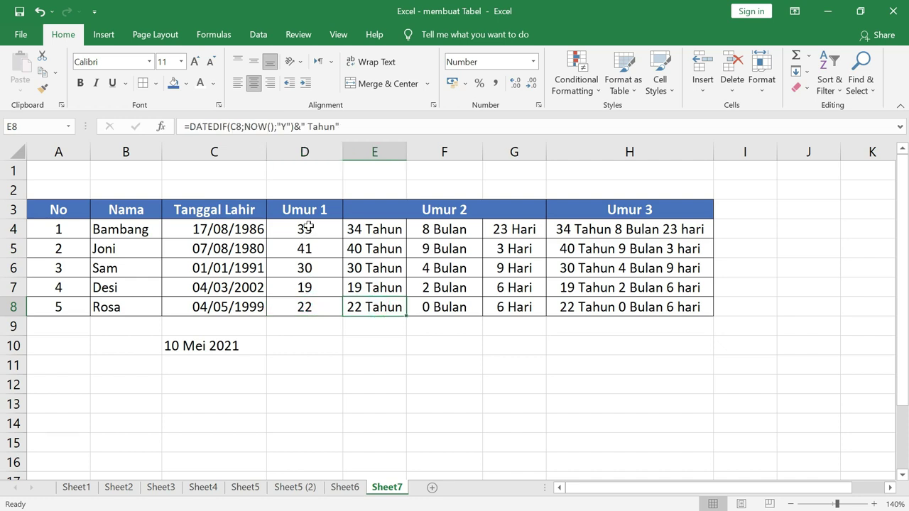
{"action": "left_click_drag", "start_coordinate": [304, 230], "coordinate": [312, 303]}
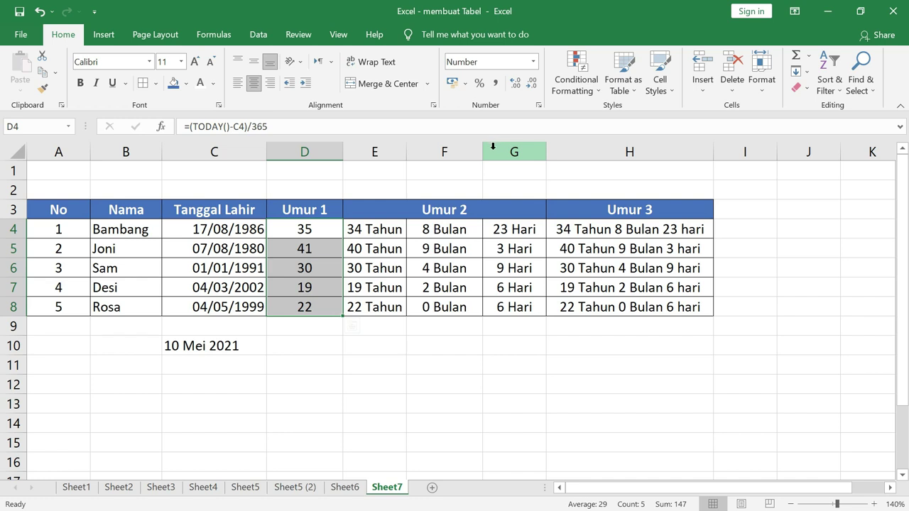
{"action": "left_click", "coordinate": [515, 85]}
{"action": "left_click", "coordinate": [516, 85]}
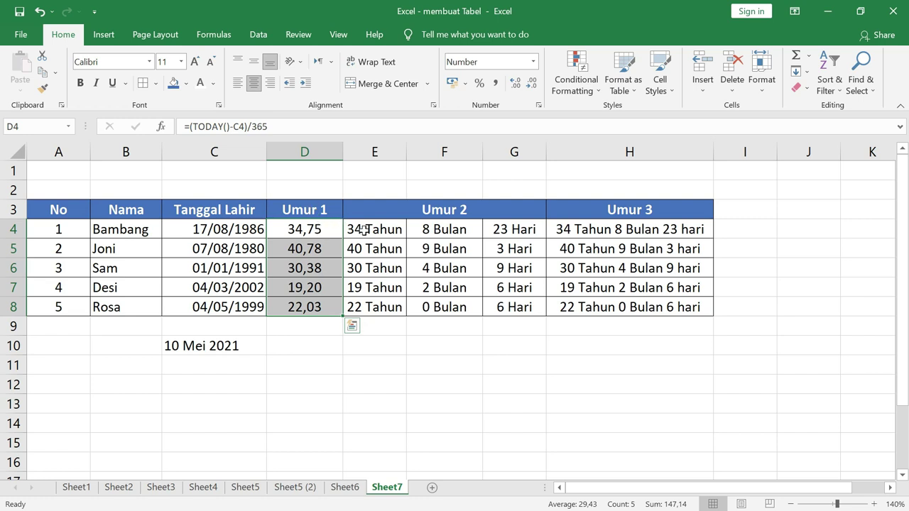
{"action": "left_click", "coordinate": [516, 83]}
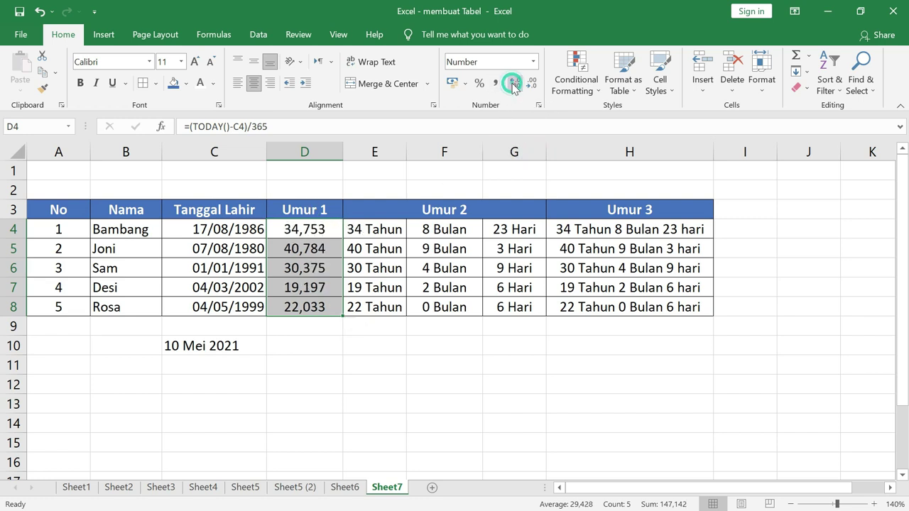
{"action": "left_click", "coordinate": [532, 83]}
{"action": "left_click", "coordinate": [531, 83]}
{"action": "left_click", "coordinate": [532, 84]}
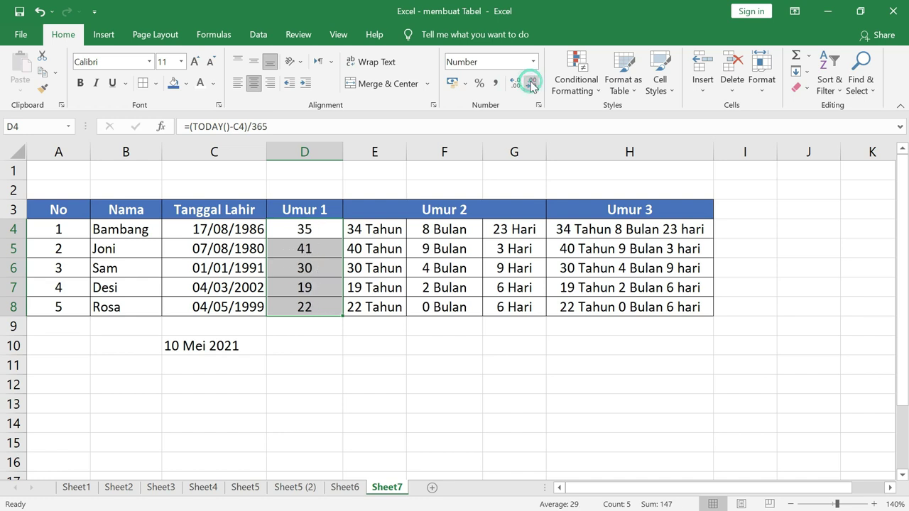
{"action": "left_click", "coordinate": [516, 86]}
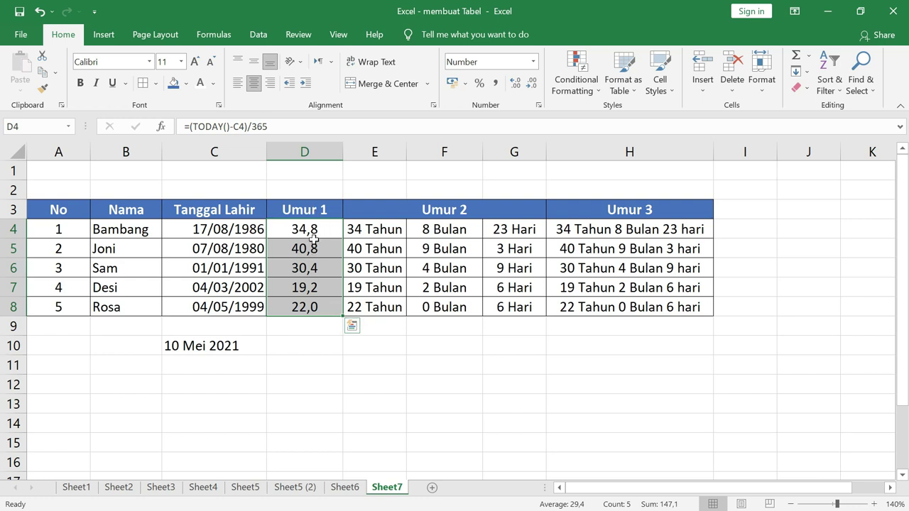
{"action": "left_click", "coordinate": [526, 83]}
{"action": "left_click", "coordinate": [517, 84]}
{"action": "left_click", "coordinate": [533, 85]}
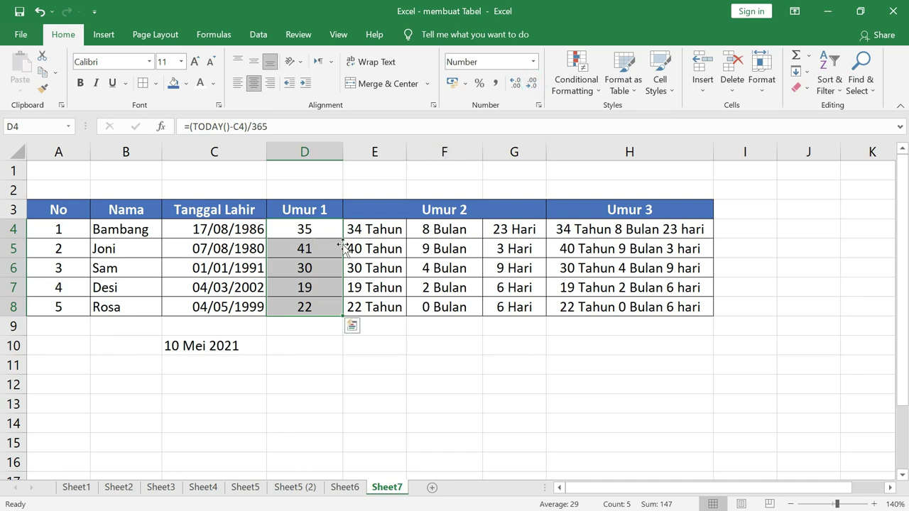
{"action": "left_click", "coordinate": [307, 372]}
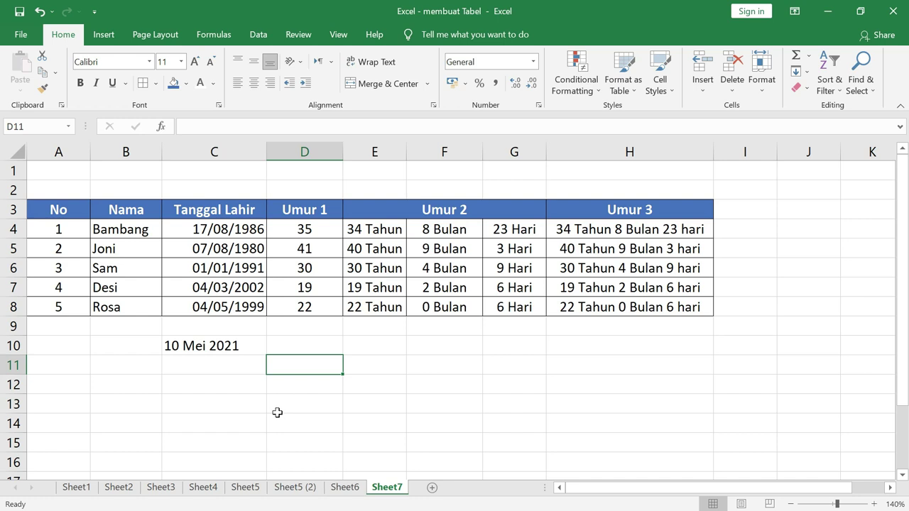
Copy A3:C8 with No, Nama and Tanggal Lahir and paste it into A13:C18
{"action": "left_click_drag", "start_coordinate": [57, 209], "coordinate": [211, 320]}
{"action": "key", "text": "ctrl+c"}
{"action": "scroll", "coordinate": [210, 319], "scroll_direction": "down", "scroll_amount": 2}
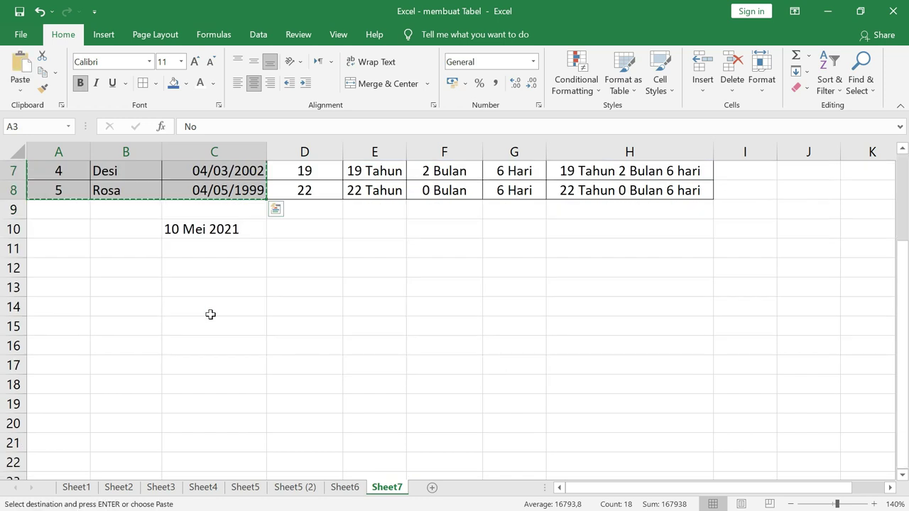
{"action": "left_click", "coordinate": [71, 284]}
{"action": "key", "text": "ctrl+v"}
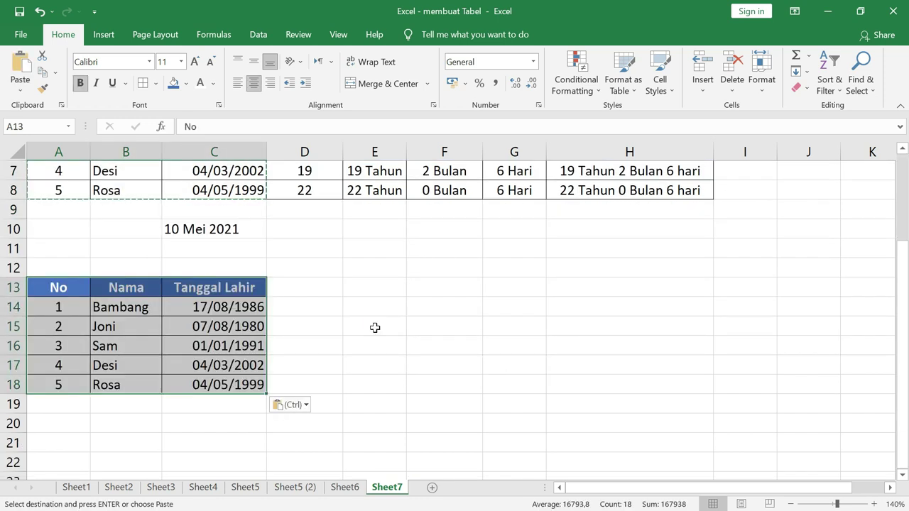
Copy the Umur 1–Umur 3 header cells into row 13 starting at D13
{"action": "scroll", "coordinate": [363, 293], "scroll_direction": "up", "scroll_amount": 2}
{"action": "left_click_drag", "start_coordinate": [314, 206], "coordinate": [615, 207]}
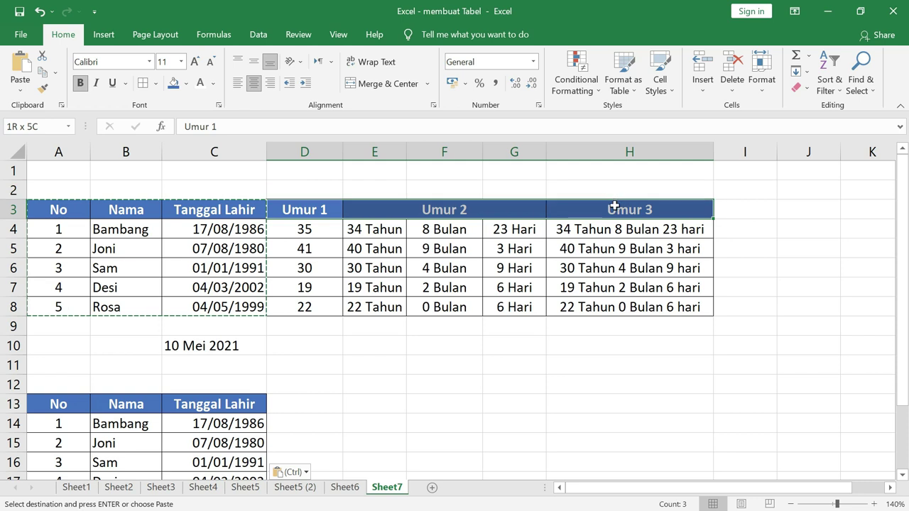
{"action": "scroll", "coordinate": [436, 327], "scroll_direction": "down", "scroll_amount": 1}
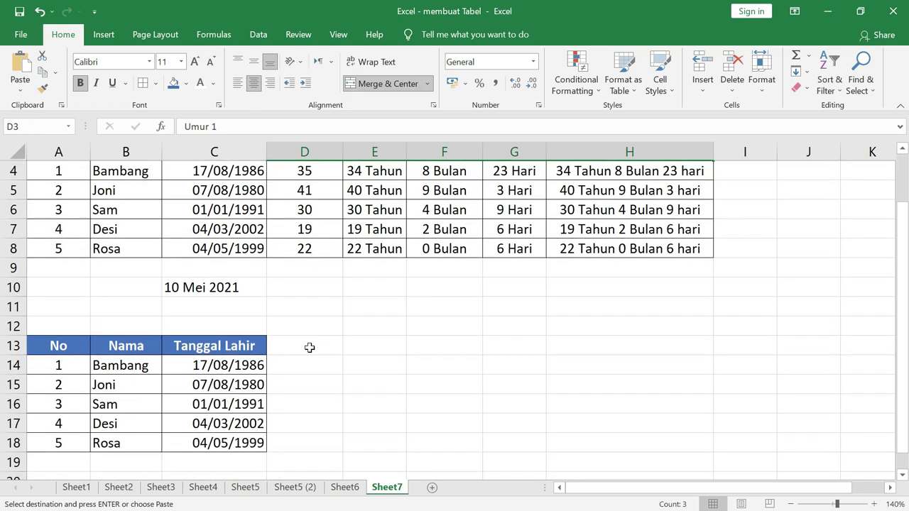
{"action": "left_click", "coordinate": [305, 348]}
{"action": "key", "text": "ctrl+v"}
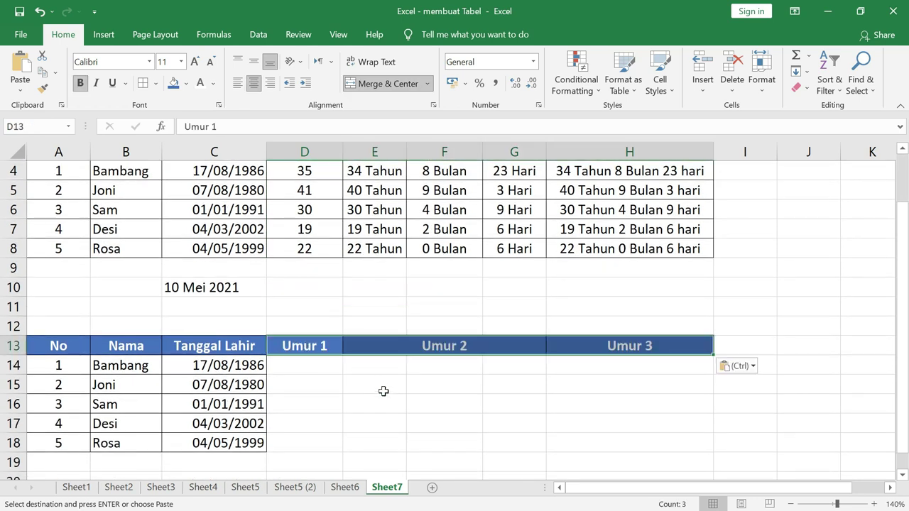
{"action": "left_click", "coordinate": [376, 389]}
Select D14 and check the Umur 1 formula used in D4
{"action": "scroll", "coordinate": [356, 417], "scroll_direction": "up", "scroll_amount": 1}
{"action": "scroll", "coordinate": [357, 417], "scroll_direction": "down", "scroll_amount": 1}
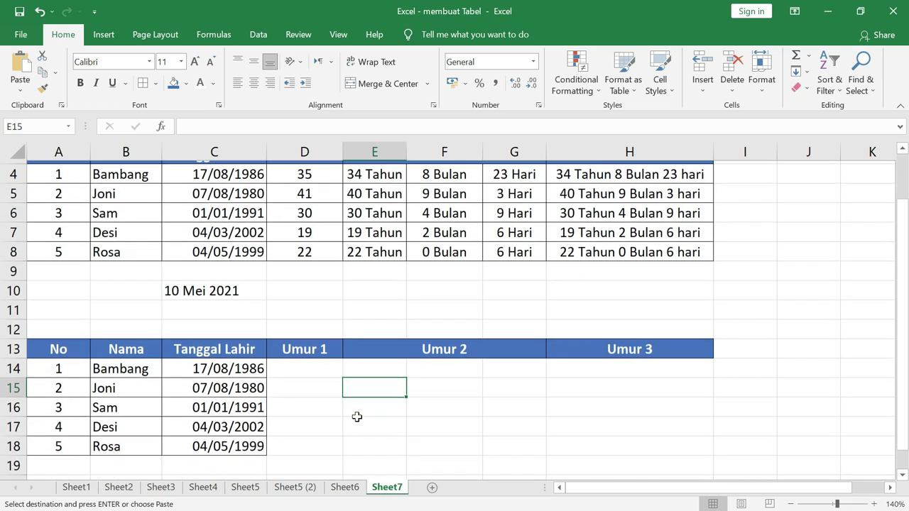
{"action": "left_click", "coordinate": [300, 364]}
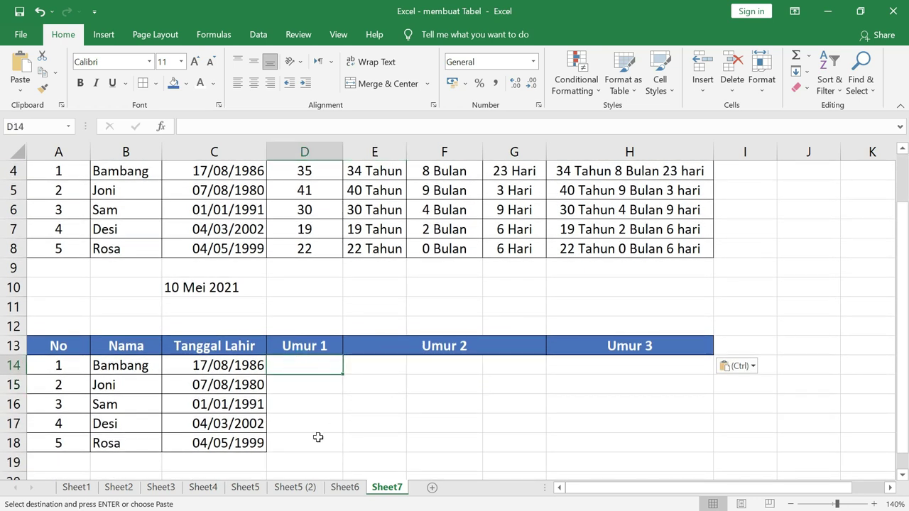
{"action": "scroll", "coordinate": [319, 433], "scroll_direction": "up", "scroll_amount": 1}
{"action": "left_click", "coordinate": [326, 232]}
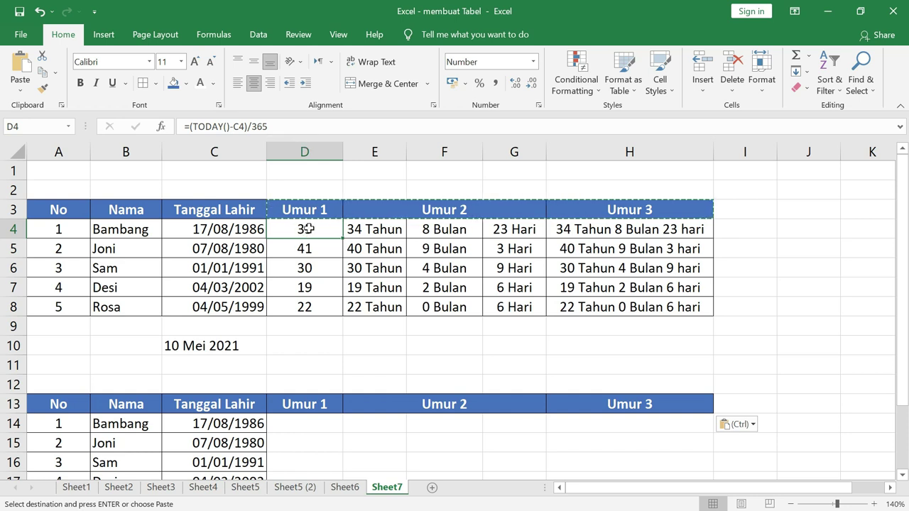
Start D14's formula as =TODAY()-C14 using the first person's birth date
{"action": "scroll", "coordinate": [309, 229], "scroll_direction": "down", "scroll_amount": 2}
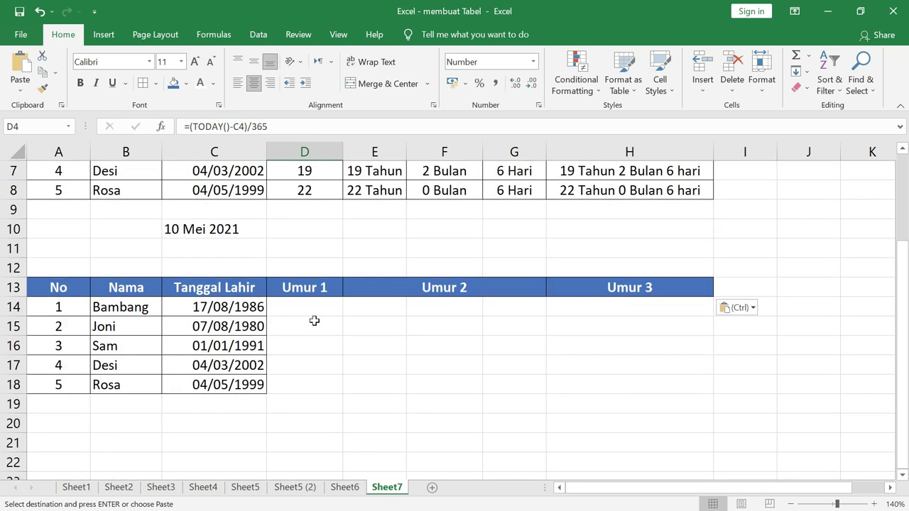
{"action": "left_click", "coordinate": [315, 315]}
{"action": "type", "text": "="}
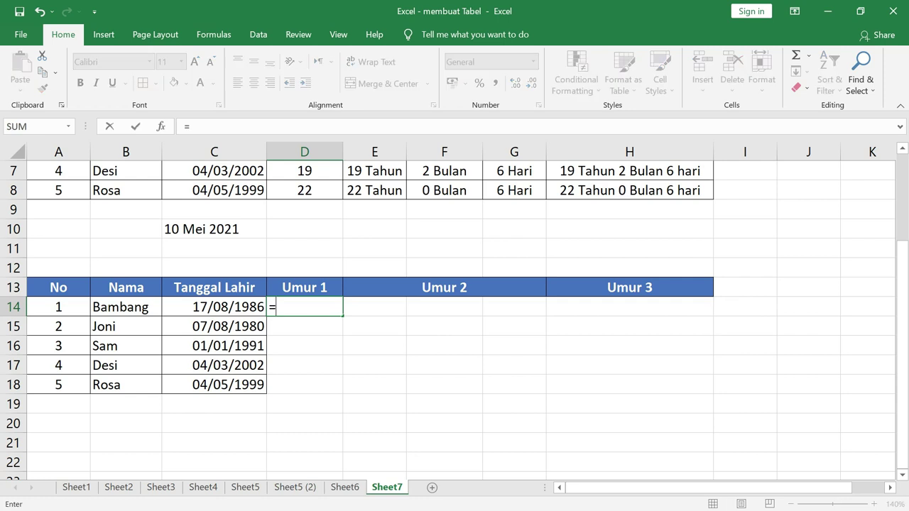
{"action": "type", "text": "T"}
{"action": "key", "text": "BackSpace"}
{"action": "type", "text": "Y"}
{"action": "key", "text": "BackSpace"}
{"action": "type", "text": "TODAY"}
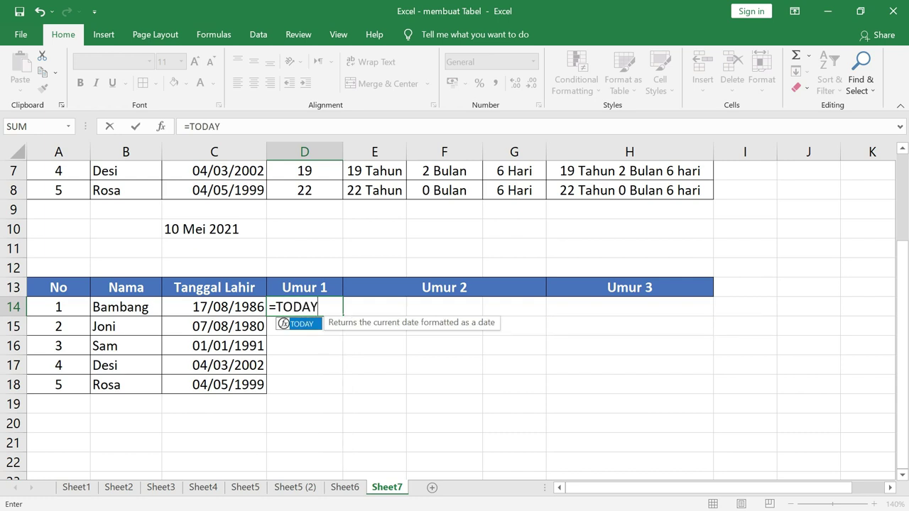
{"action": "type", "text": "()-"}
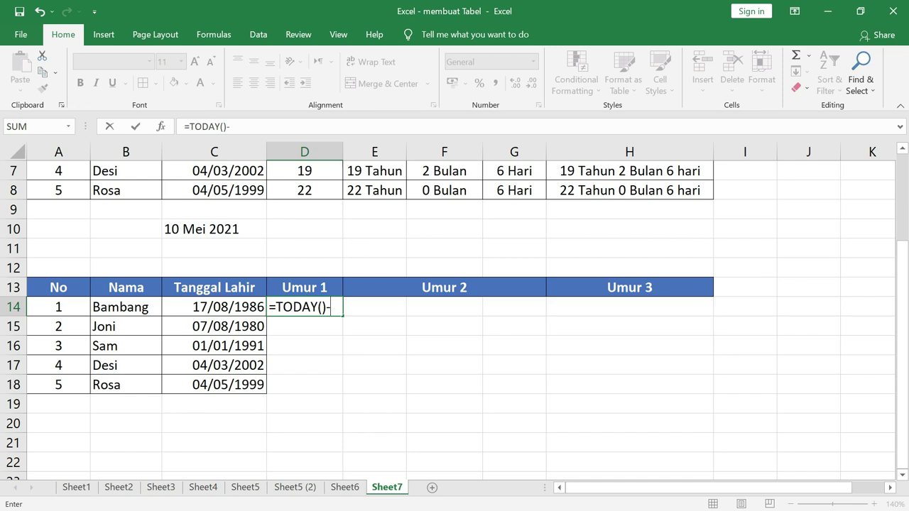
{"action": "left_click", "coordinate": [225, 307]}
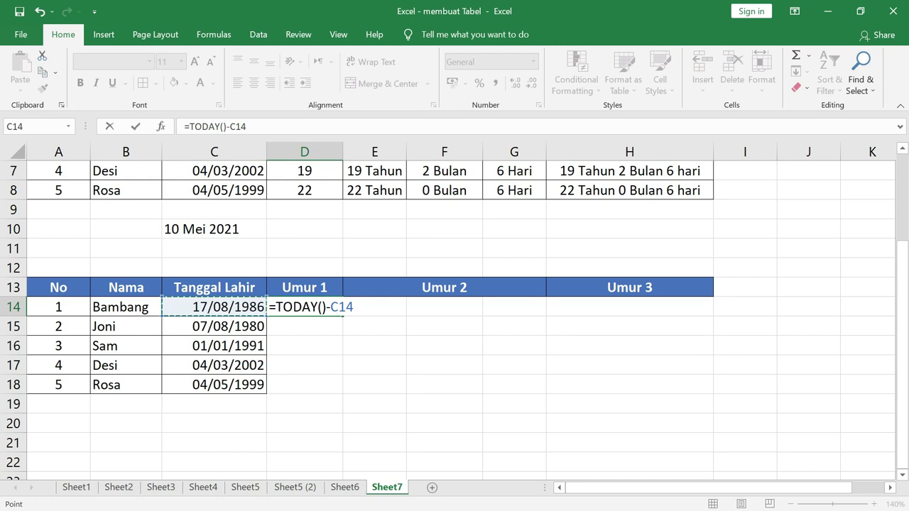
Complete D14's formula as =(TODAY()-C14)/365 and commit it
{"action": "key", "text": "F2"}
{"action": "key", "text": "Home"}
{"action": "key", "text": "Right"}
{"action": "type", "text": "("}
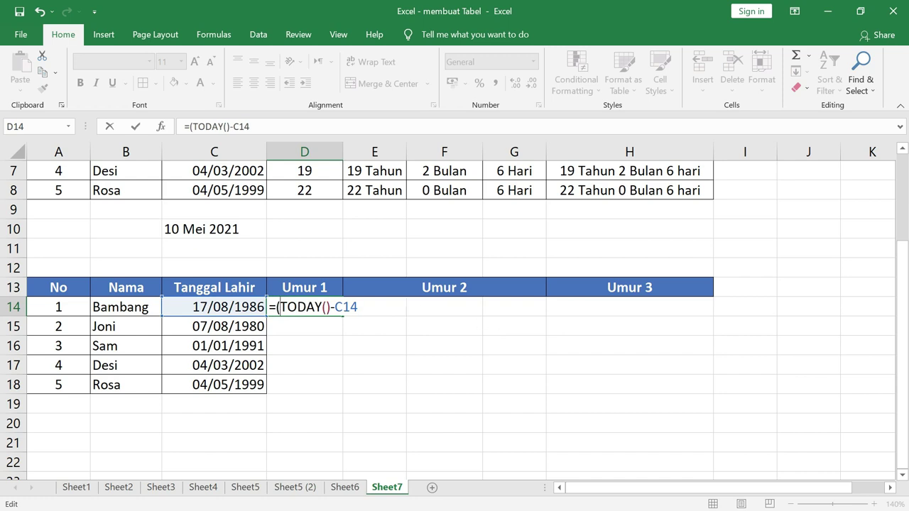
{"action": "left_click", "coordinate": [375, 306]}
{"action": "type", "text": ")/"}
{"action": "type", "text": "365"}
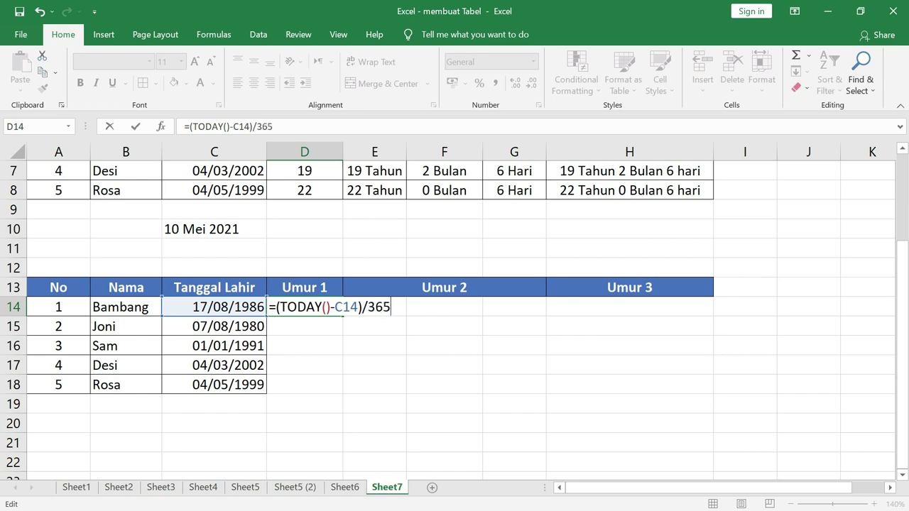
{"action": "key", "text": "Return"}
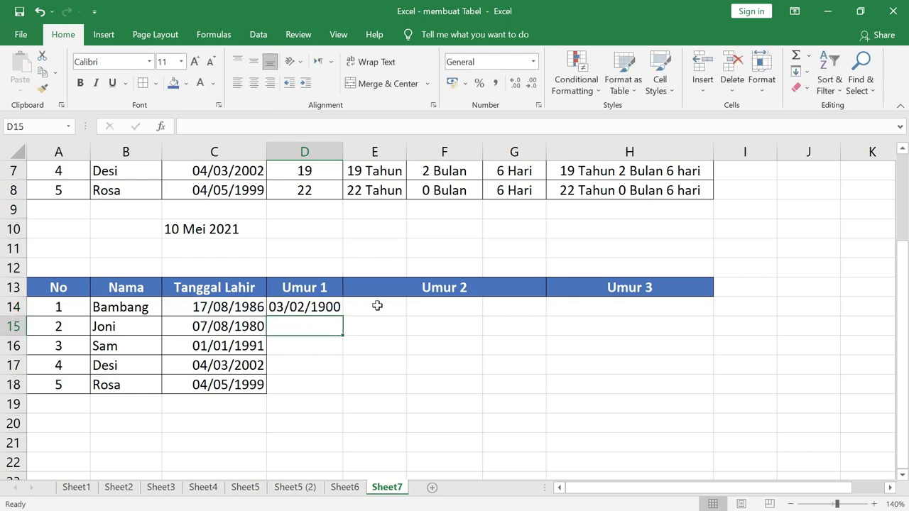
Change D14's format from Date to Number so the age shows 35
{"action": "left_click", "coordinate": [317, 306]}
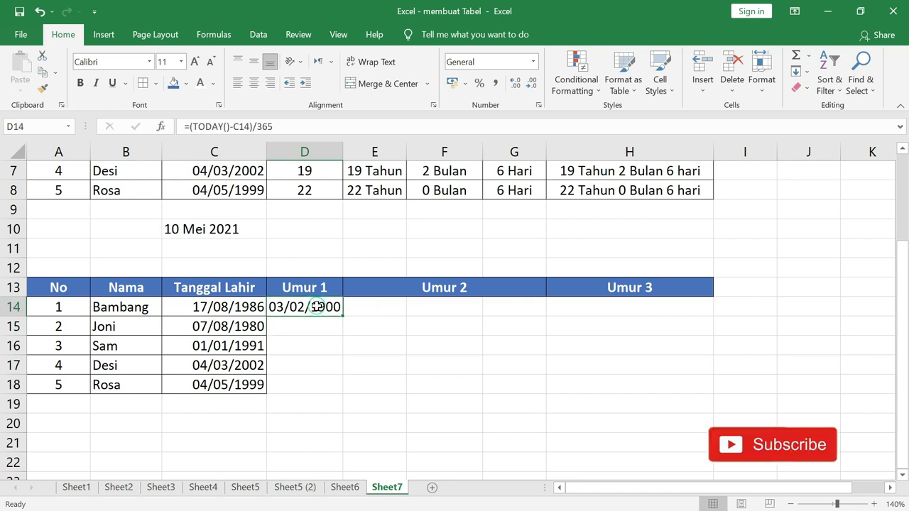
{"action": "scroll", "coordinate": [318, 306], "scroll_direction": "up", "scroll_amount": 2}
{"action": "scroll", "coordinate": [333, 298], "scroll_direction": "down", "scroll_amount": 2}
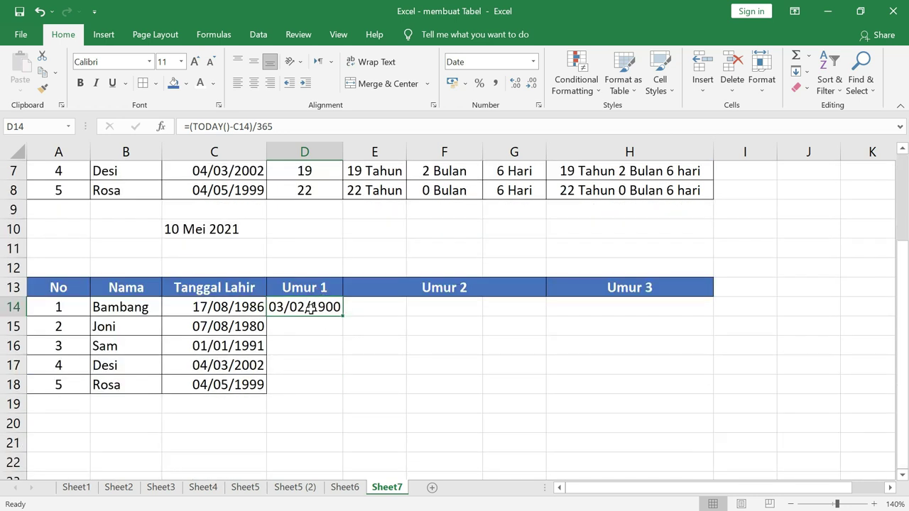
{"action": "right_click", "coordinate": [311, 309]}
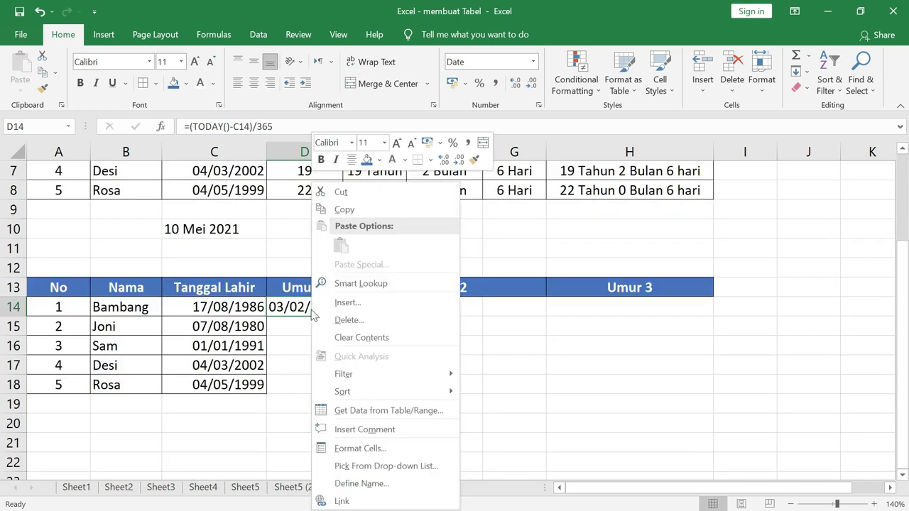
{"action": "left_click", "coordinate": [387, 449]}
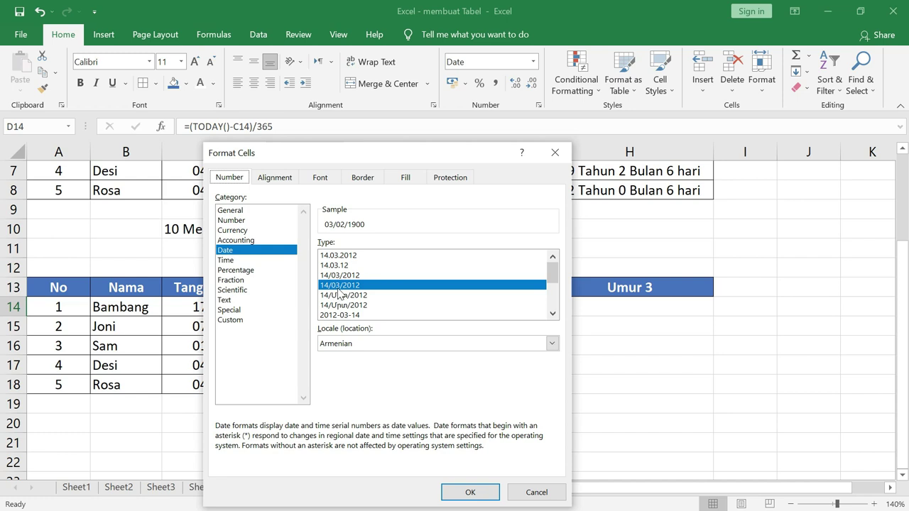
{"action": "left_click", "coordinate": [242, 223]}
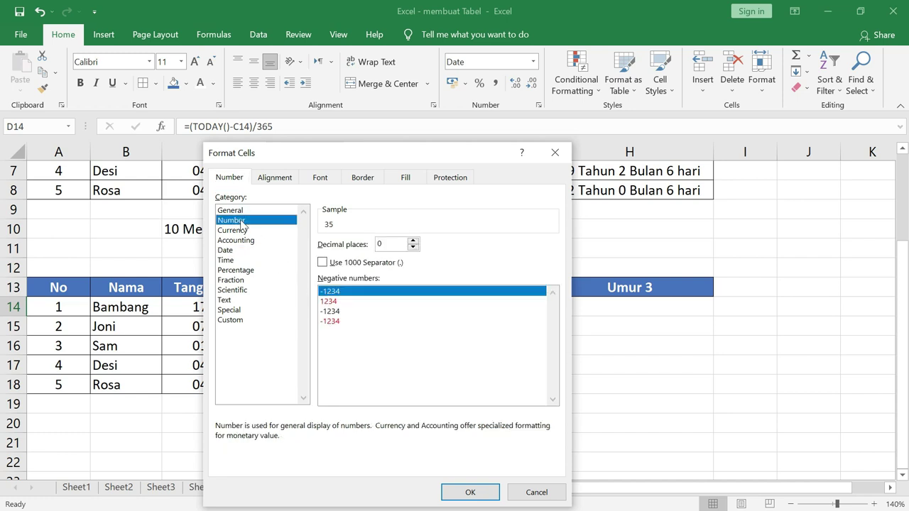
{"action": "left_click", "coordinate": [493, 497]}
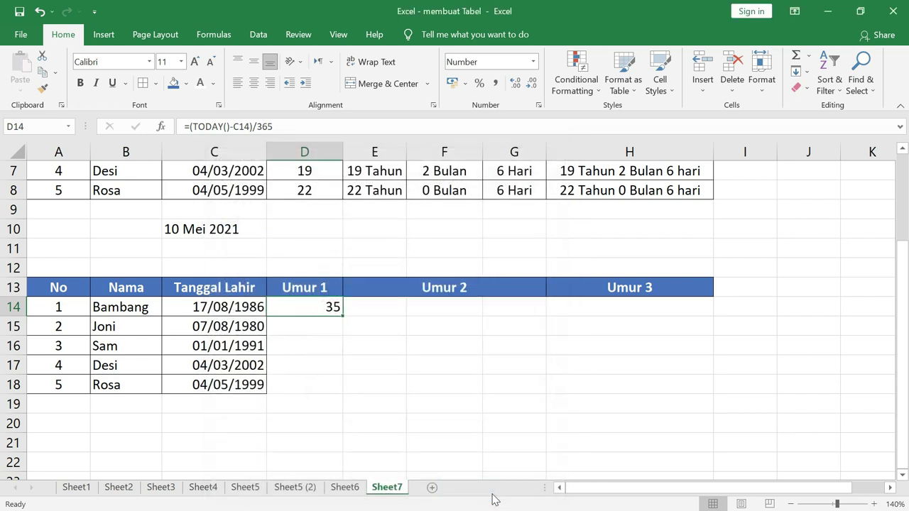
Fill D14's age formula down to D18, giving 35, 41, 30, 19 and 22
{"action": "scroll", "coordinate": [305, 307], "scroll_direction": "up", "scroll_amount": 2}
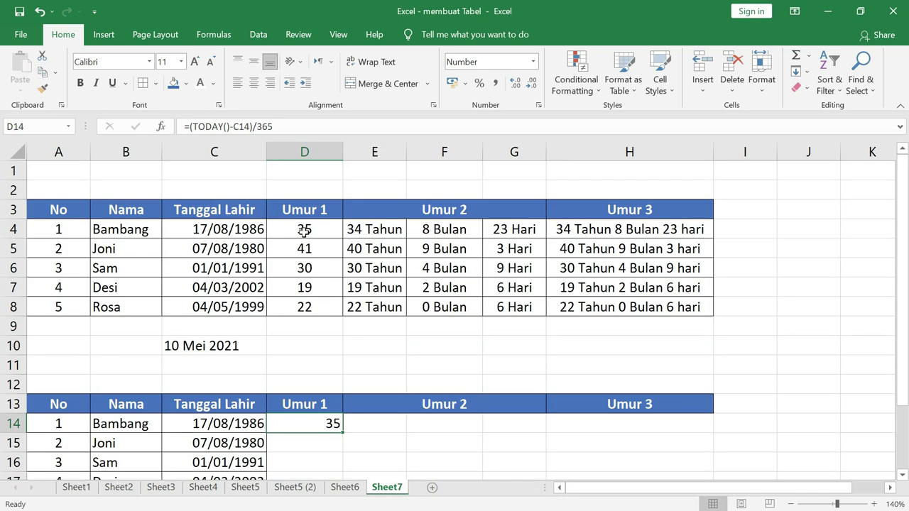
{"action": "scroll", "coordinate": [316, 384], "scroll_direction": "down", "scroll_amount": 2}
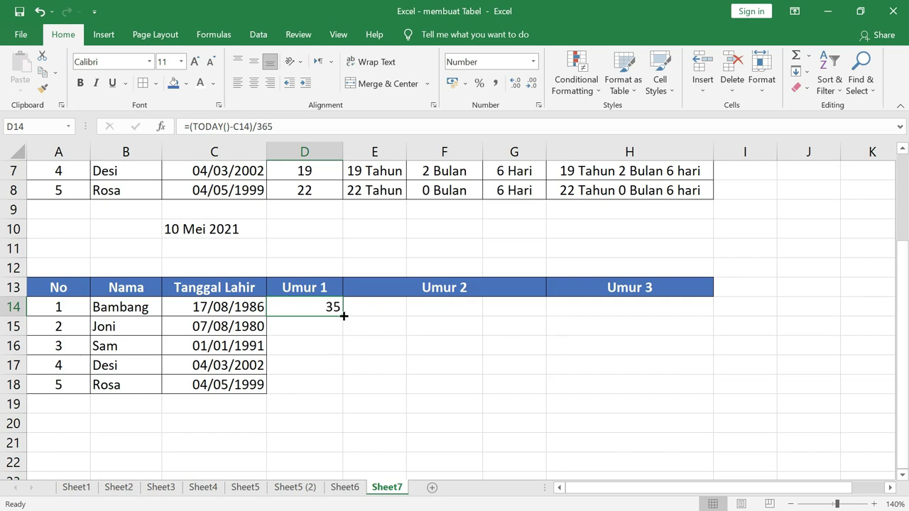
{"action": "left_click_drag", "start_coordinate": [344, 316], "coordinate": [339, 391]}
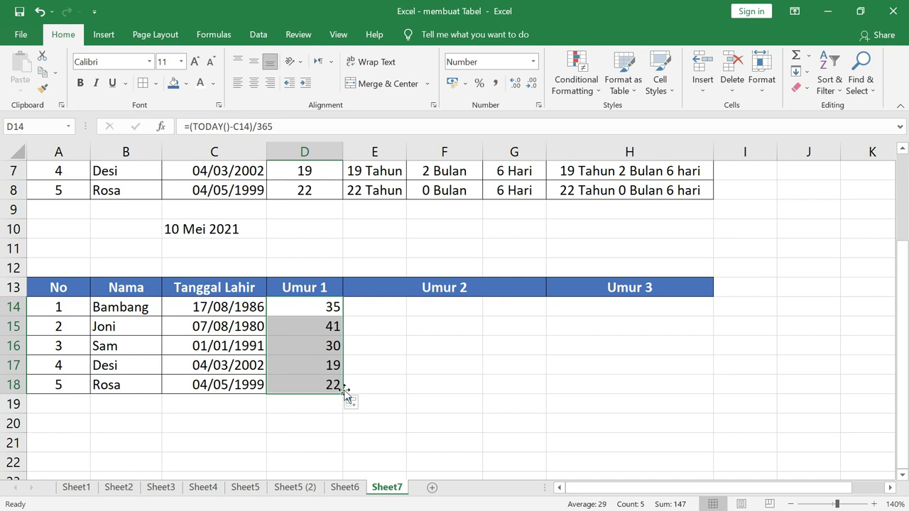
Check the first table's Umur 2 formula in E4
{"action": "scroll", "coordinate": [334, 375], "scroll_direction": "up", "scroll_amount": 1}
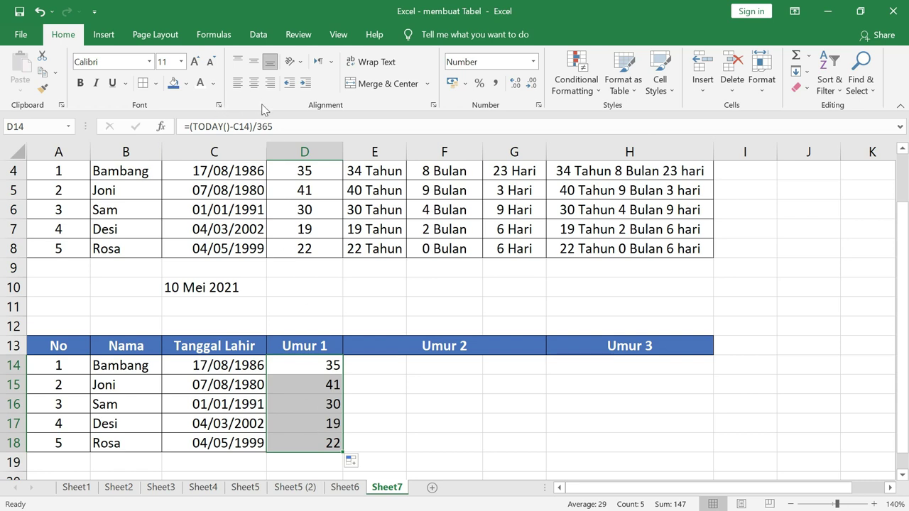
{"action": "left_click", "coordinate": [374, 171]}
{"action": "scroll", "coordinate": [643, 209], "scroll_direction": "up", "scroll_amount": 1}
{"action": "scroll", "coordinate": [571, 370], "scroll_direction": "down", "scroll_amount": 2}
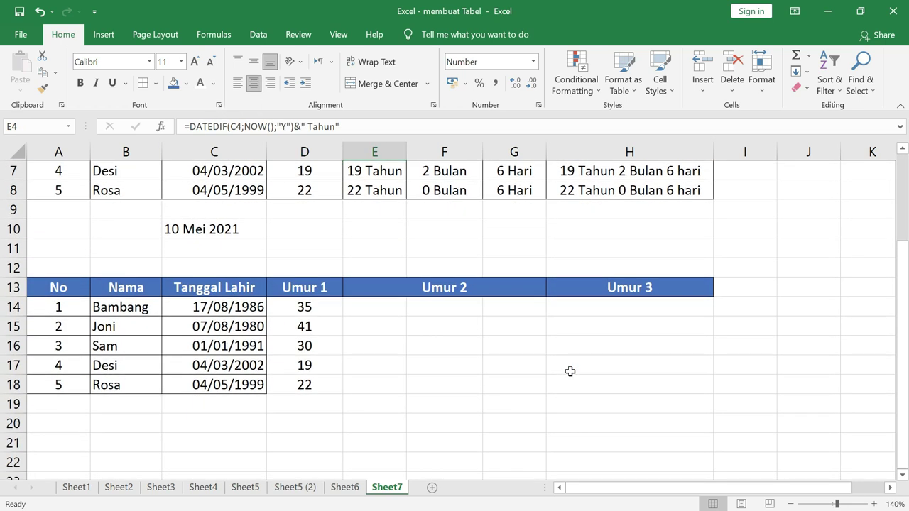
{"action": "left_click", "coordinate": [387, 307]}
{"action": "scroll", "coordinate": [386, 320], "scroll_direction": "up", "scroll_amount": 2}
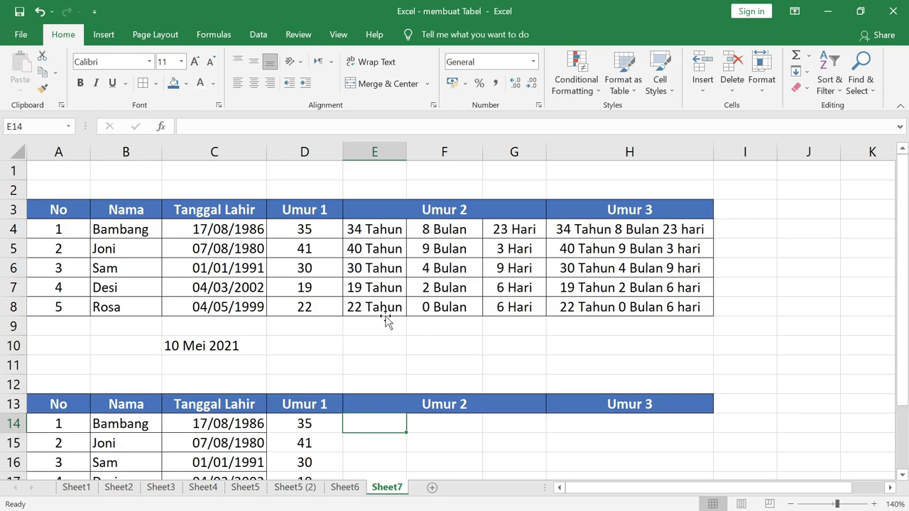
{"action": "left_click", "coordinate": [378, 227]}
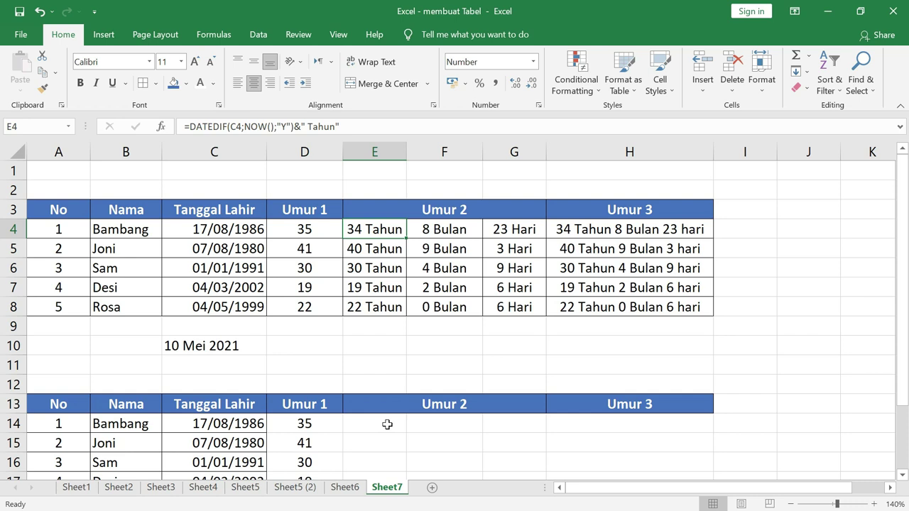
{"action": "left_click", "coordinate": [387, 425]}
Enter =DATEDIF(C14;NOW();"Y") in E14, showing 34 full years under Umur 2
{"action": "type", "text": "="}
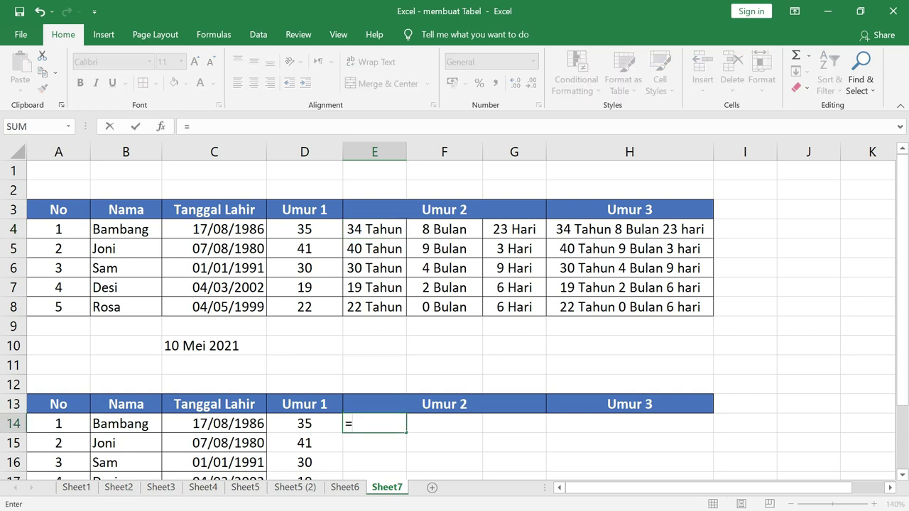
{"action": "type", "text": "DATE"}
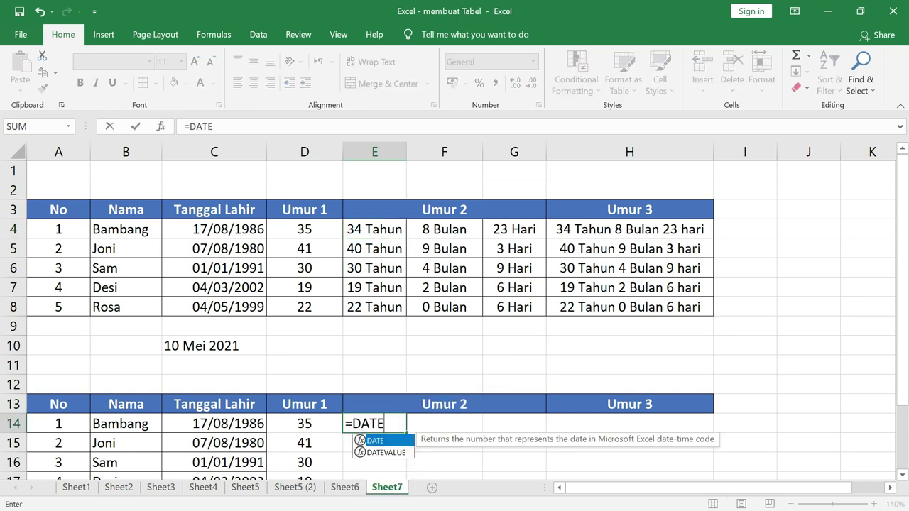
{"action": "type", "text": "DIF"}
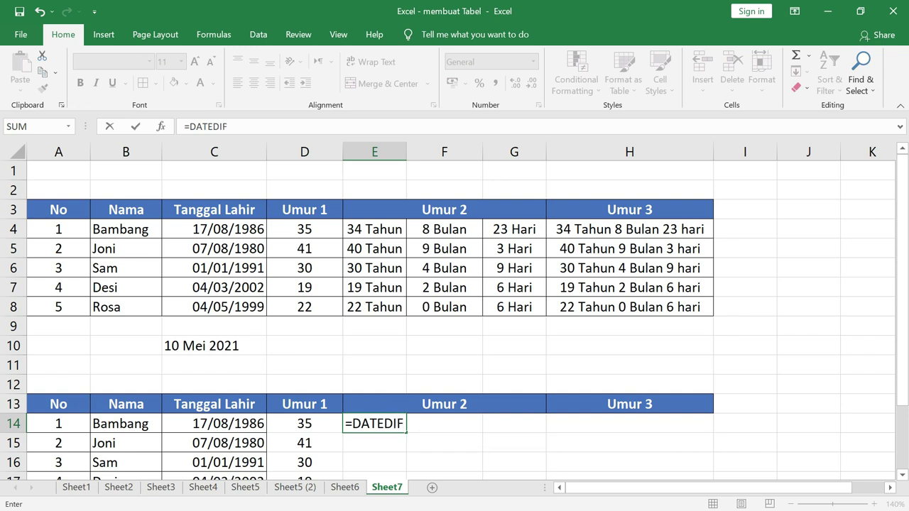
{"action": "type", "text": "("}
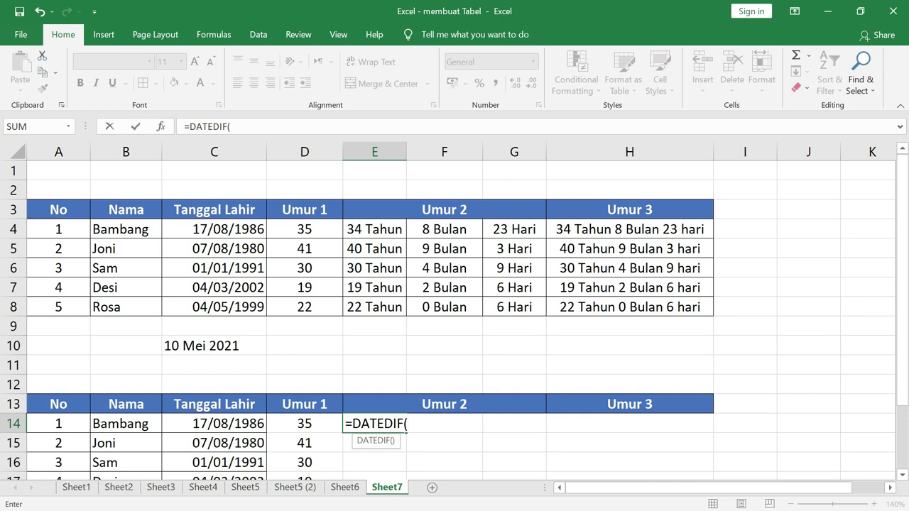
{"action": "left_click", "coordinate": [229, 425]}
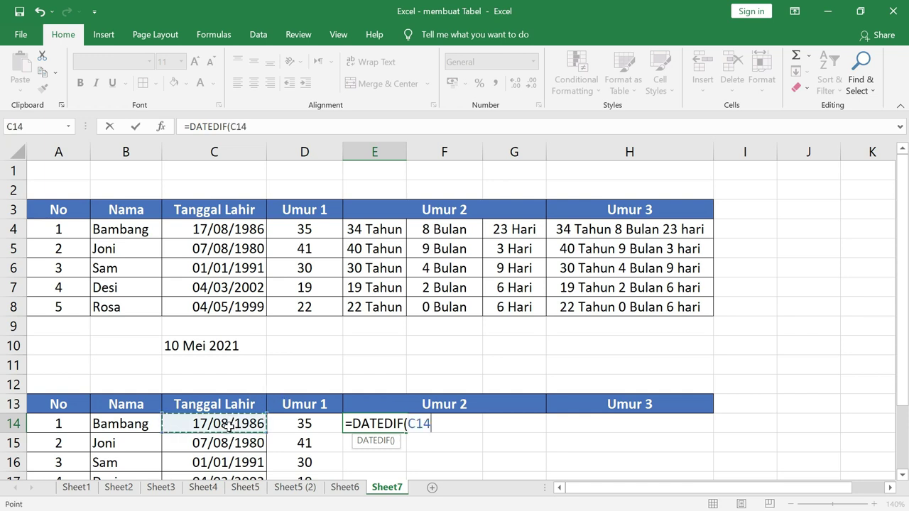
{"action": "type", "text": ";"}
{"action": "type", "text": "NOW"}
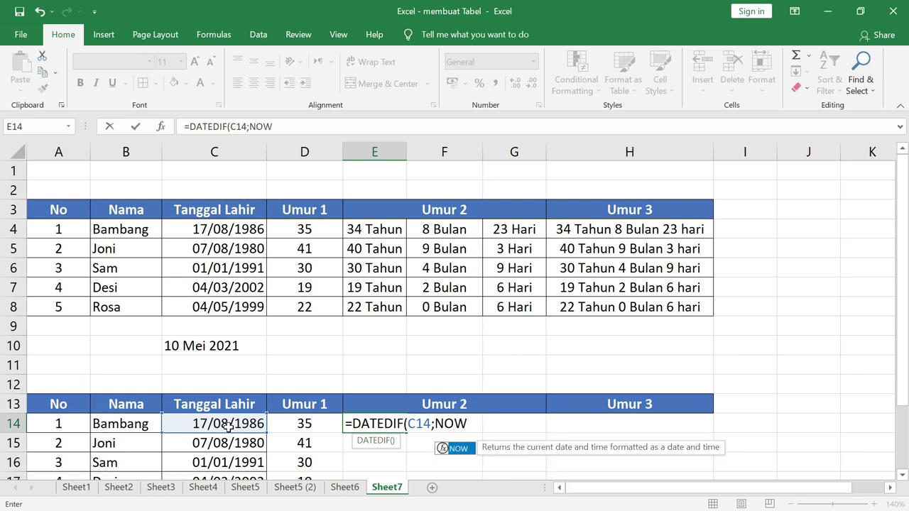
{"action": "type", "text": "()"}
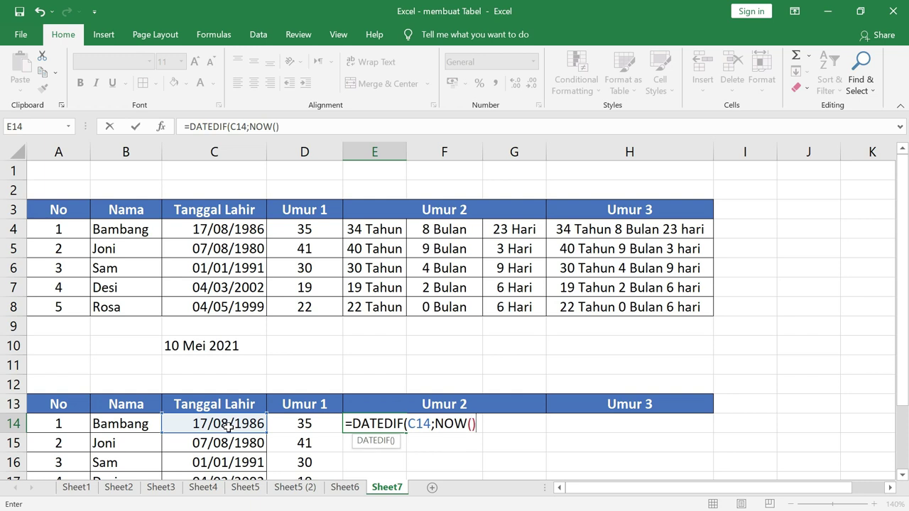
{"action": "type", "text": ";"}
{"action": "type", "text": "\"y"}
{"action": "key", "text": "BackSpace"}
{"action": "type", "text": "Y\""}
{"action": "type", "text": ")"}
{"action": "key", "text": "Return"}
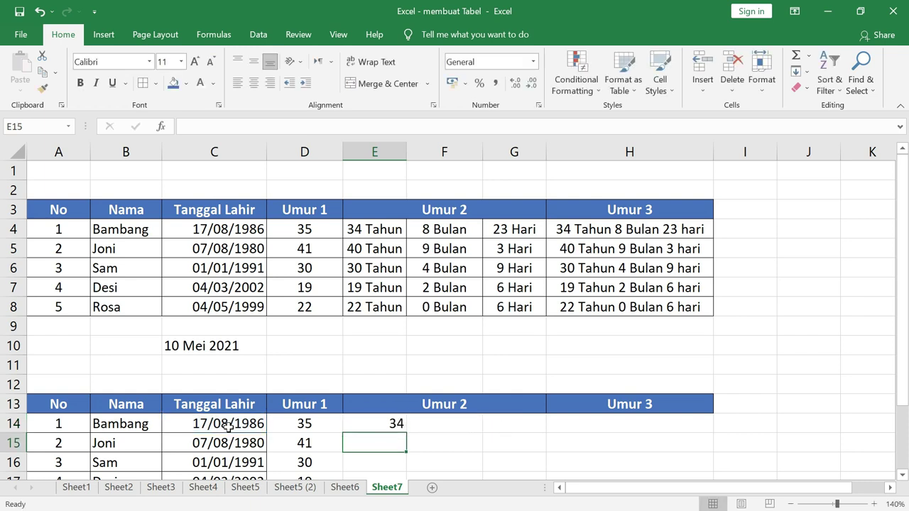
Append & " Tahun" to E14's DATEDIF formula, with a space, so Bambang's age reads 34 Tahun
{"action": "left_click", "coordinate": [389, 427]}
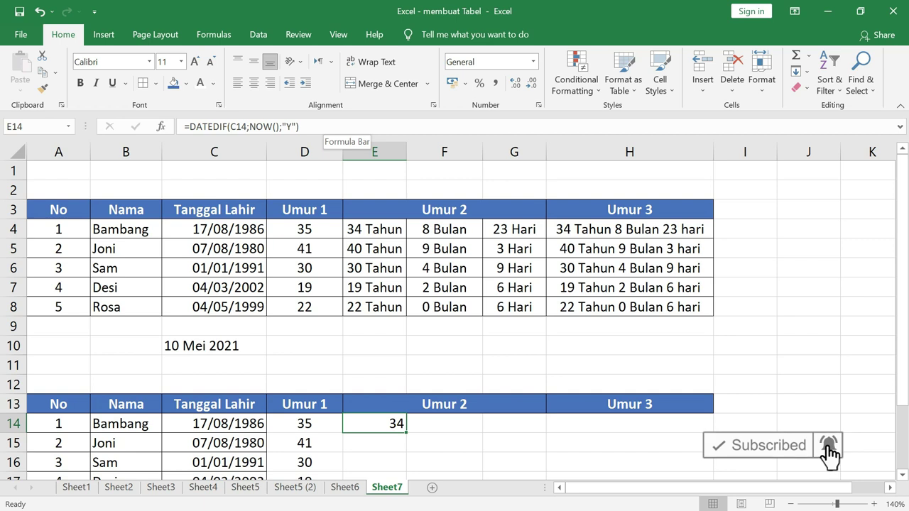
{"action": "left_click", "coordinate": [323, 127]}
{"action": "type", "text": "&"}
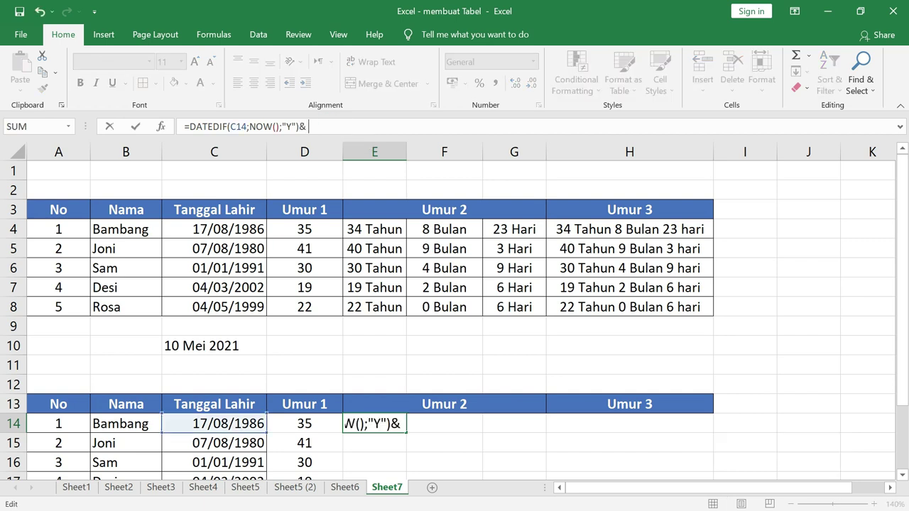
{"action": "type", "text": " \"tAHU"}
{"action": "key", "text": "BackSpace"}
{"action": "key", "text": "BackSpace"}
{"action": "key", "text": "BackSpace"}
{"action": "key", "text": "BackSpace"}
{"action": "type", "text": "Tahun\""}
{"action": "key", "text": "Return"}
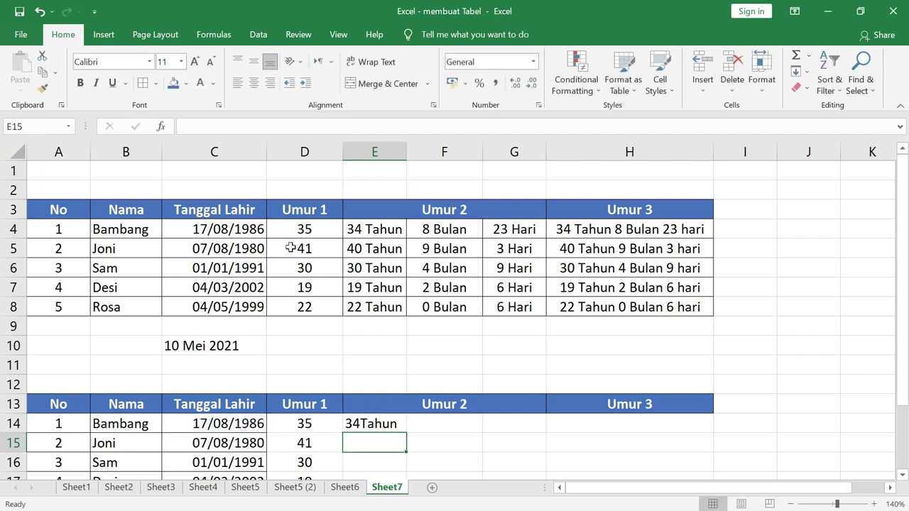
{"action": "left_click", "coordinate": [386, 427]}
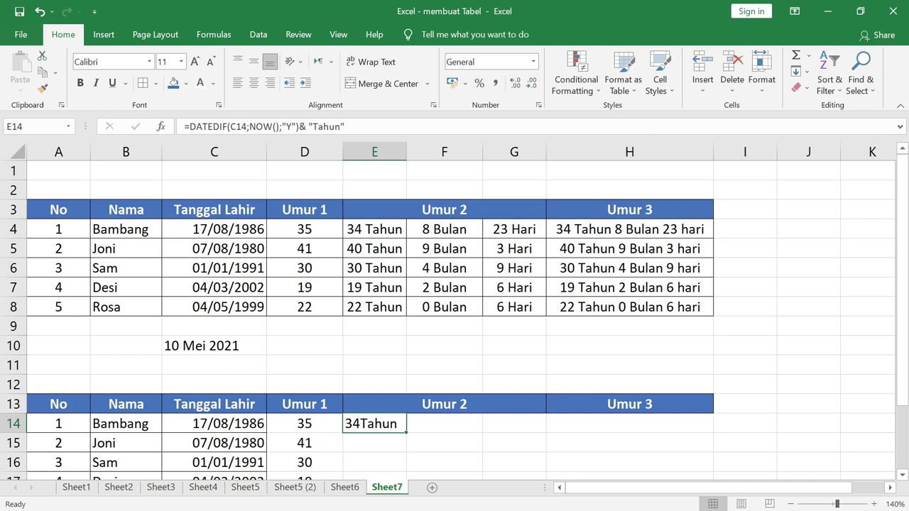
{"action": "left_click", "coordinate": [314, 126]}
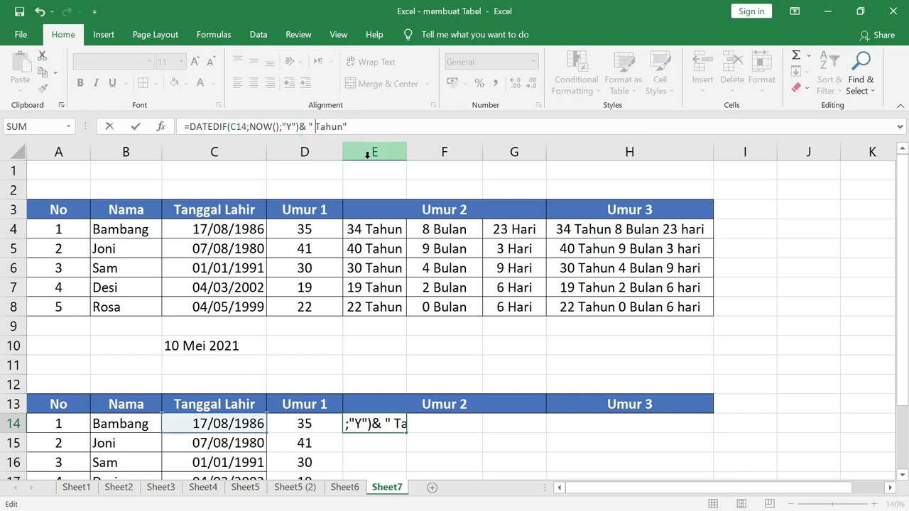
{"action": "key", "text": "Return"}
{"action": "scroll", "coordinate": [402, 411], "scroll_direction": "down", "scroll_amount": 1}
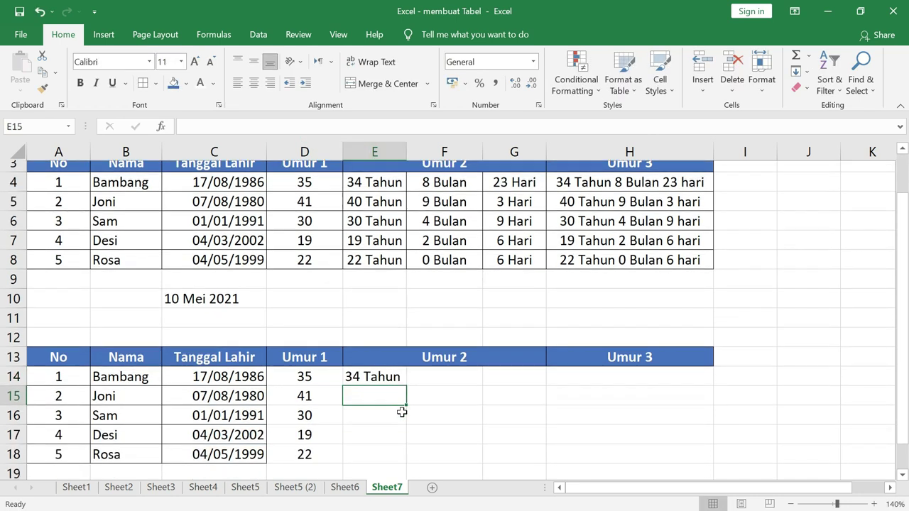
{"action": "scroll", "coordinate": [405, 406], "scroll_direction": "up", "scroll_amount": 1}
Fill E14's years formula down to E18, giving 34, 40, 30, 19 and 22 Tahun
{"action": "left_click", "coordinate": [400, 422]}
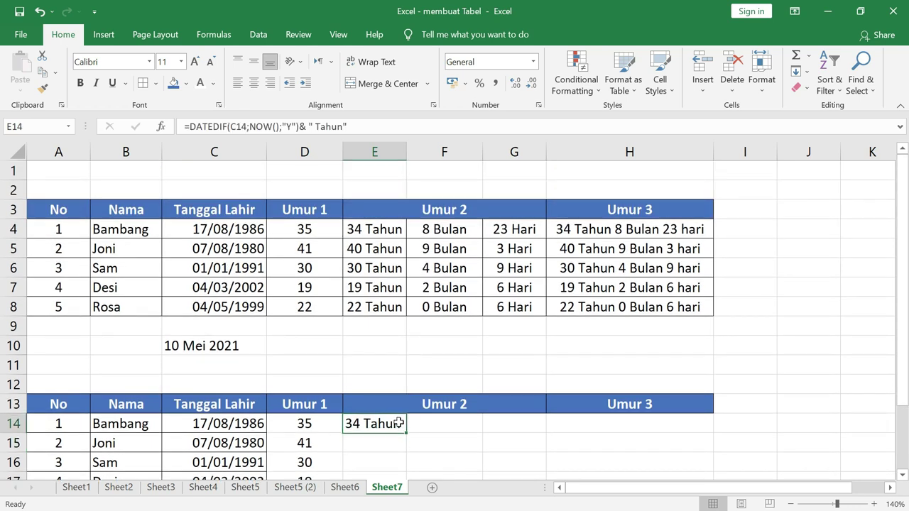
{"action": "scroll", "coordinate": [400, 422], "scroll_direction": "down", "scroll_amount": 1}
{"action": "left_click_drag", "start_coordinate": [407, 374], "coordinate": [402, 448]}
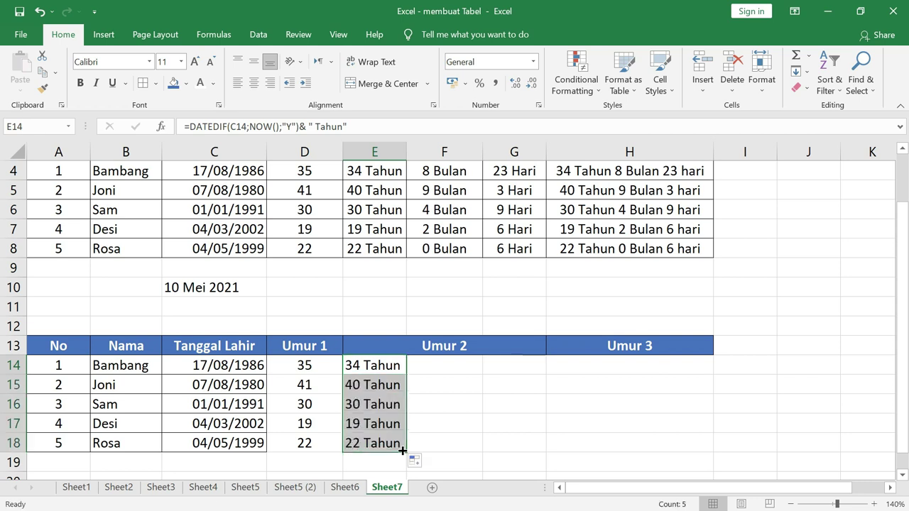
{"action": "left_click", "coordinate": [394, 369]}
{"action": "scroll", "coordinate": [433, 298], "scroll_direction": "up", "scroll_amount": 1}
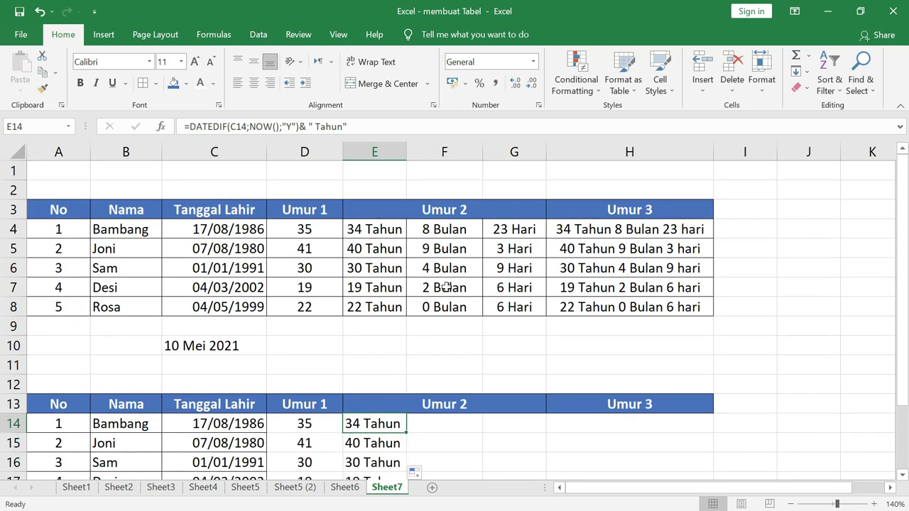
{"action": "scroll", "coordinate": [477, 355], "scroll_direction": "down", "scroll_amount": 1}
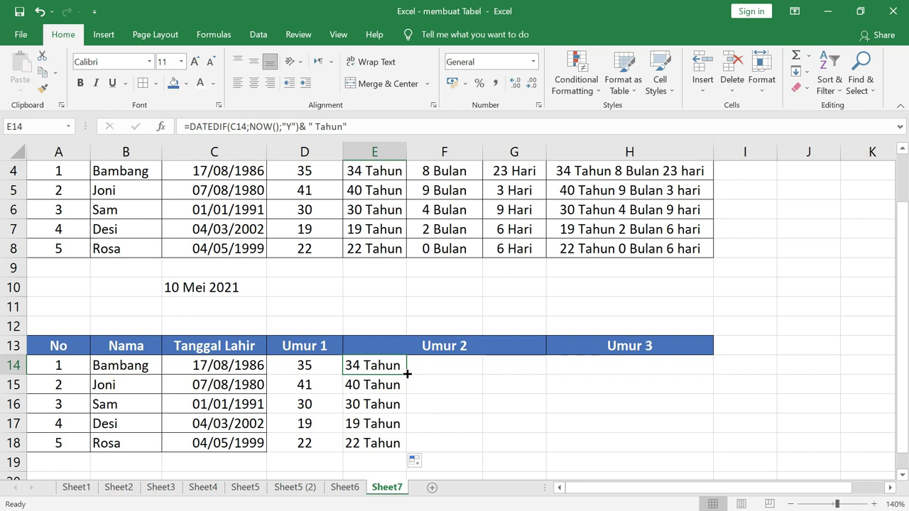
Copy E14's years formula right into F14 and compare it with E14's formula
{"action": "left_click_drag", "start_coordinate": [407, 373], "coordinate": [489, 389]}
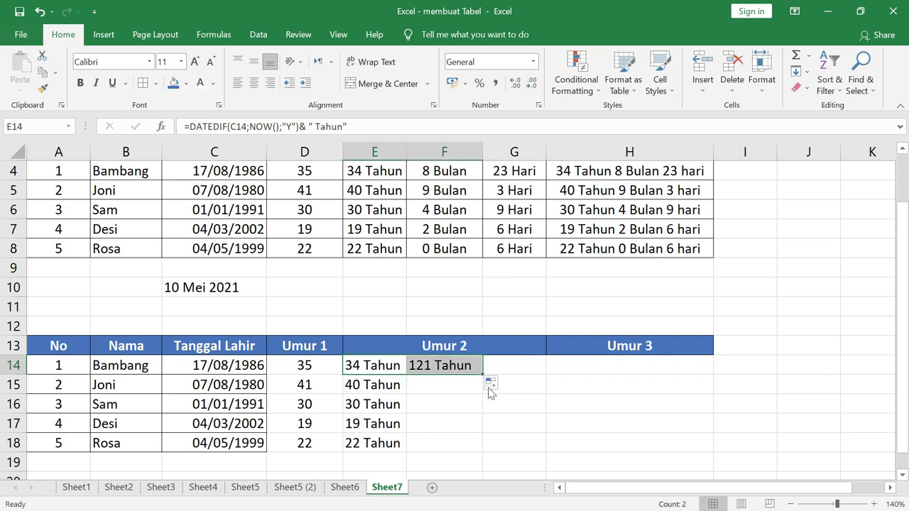
{"action": "left_click", "coordinate": [441, 367]}
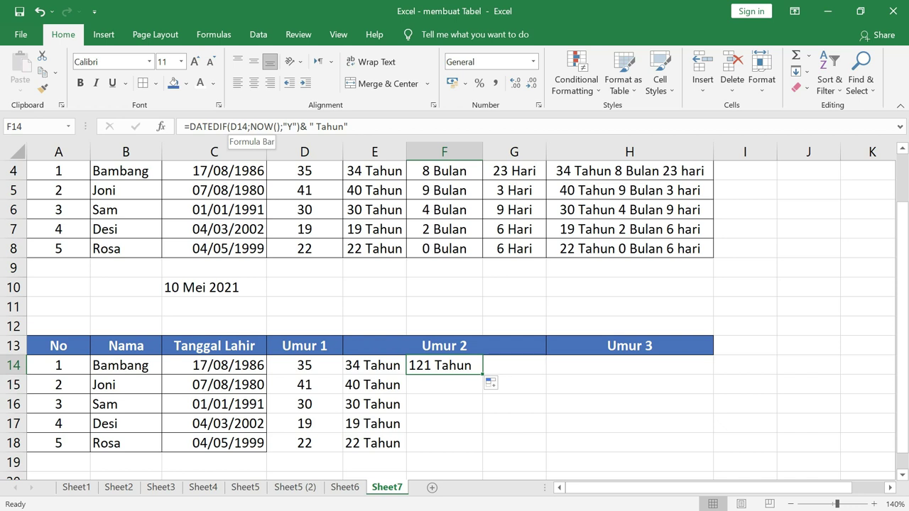
{"action": "left_click", "coordinate": [375, 367]}
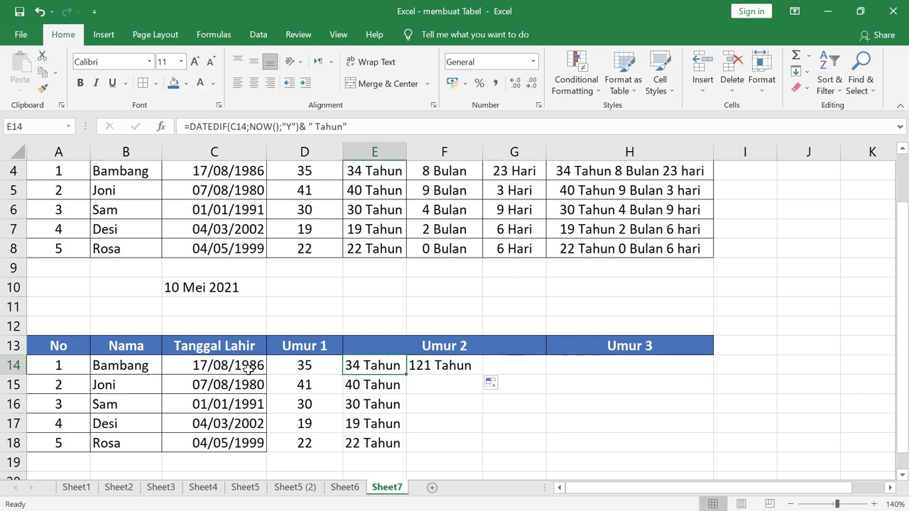
Change E14's birth-date reference from C14 to $C14 to lock the column
{"action": "left_click", "coordinate": [427, 371]}
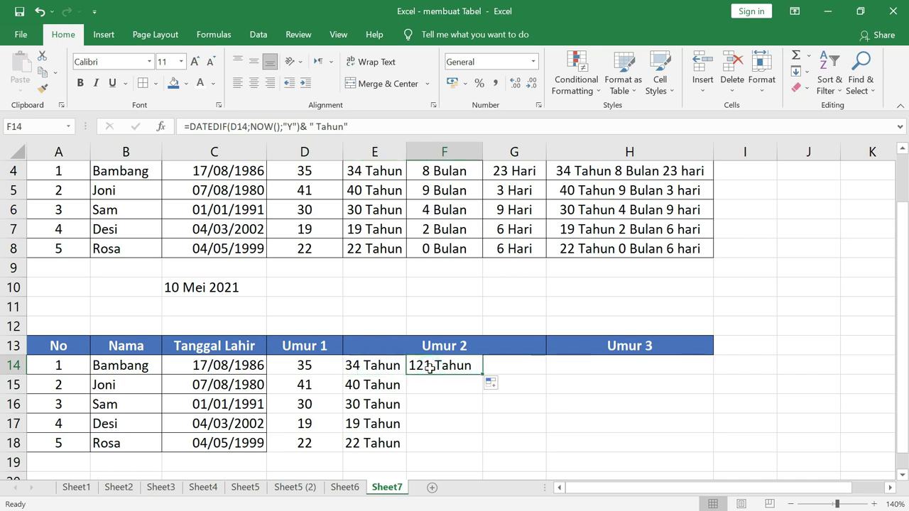
{"action": "left_click", "coordinate": [377, 365]}
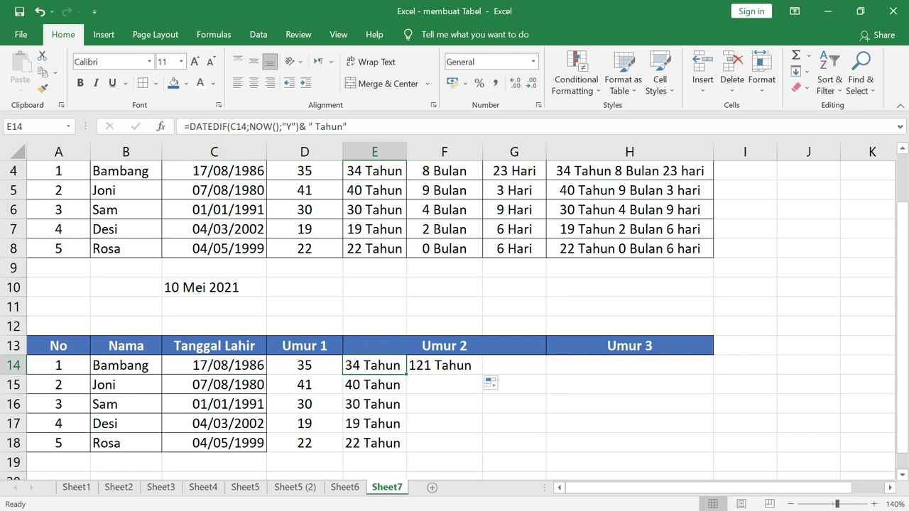
{"action": "left_click", "coordinate": [234, 126]}
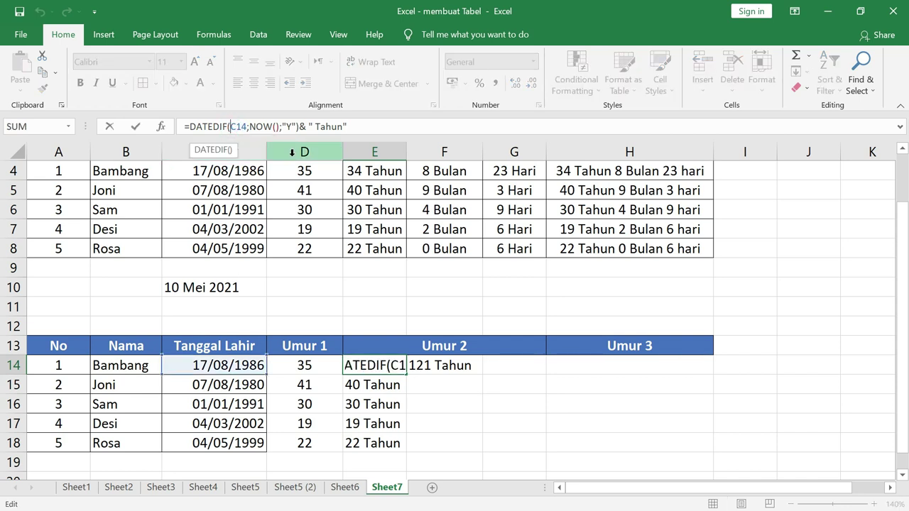
{"action": "type", "text": "$"}
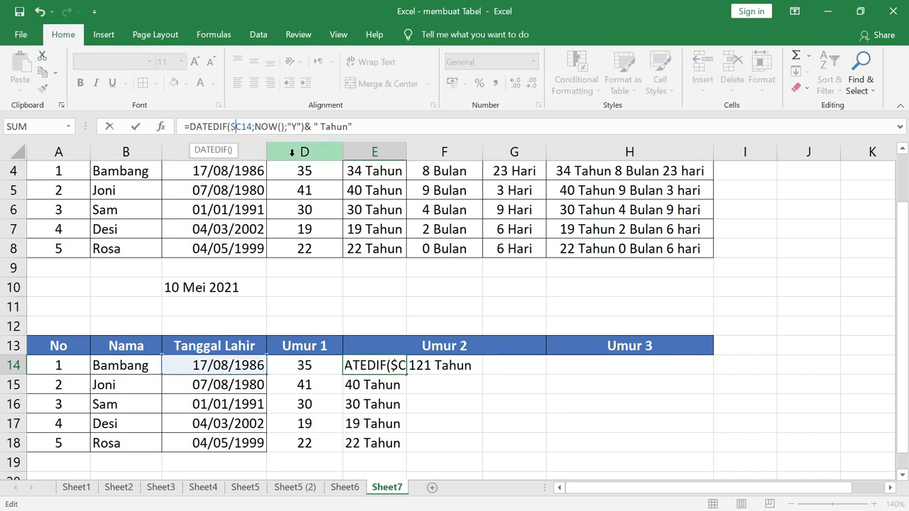
{"action": "key", "text": "Return"}
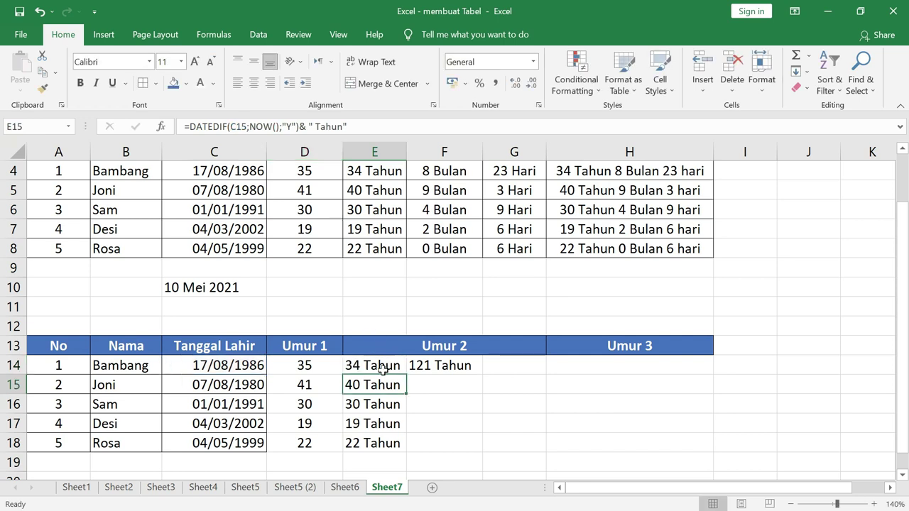
Copy E14's formula across through H14, then clear the stray 34 Tahun from H14
{"action": "left_click", "coordinate": [384, 365]}
{"action": "left_click_drag", "start_coordinate": [408, 377], "coordinate": [672, 381]}
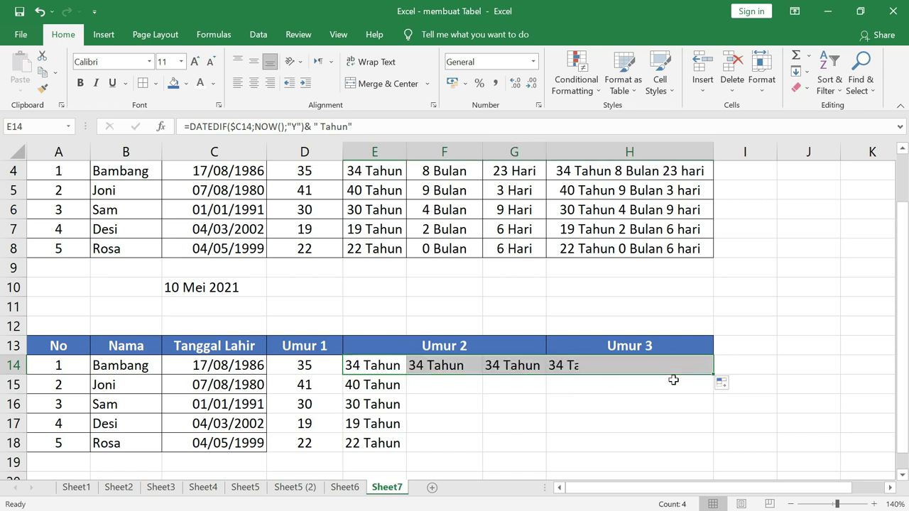
{"action": "left_click", "coordinate": [446, 365]}
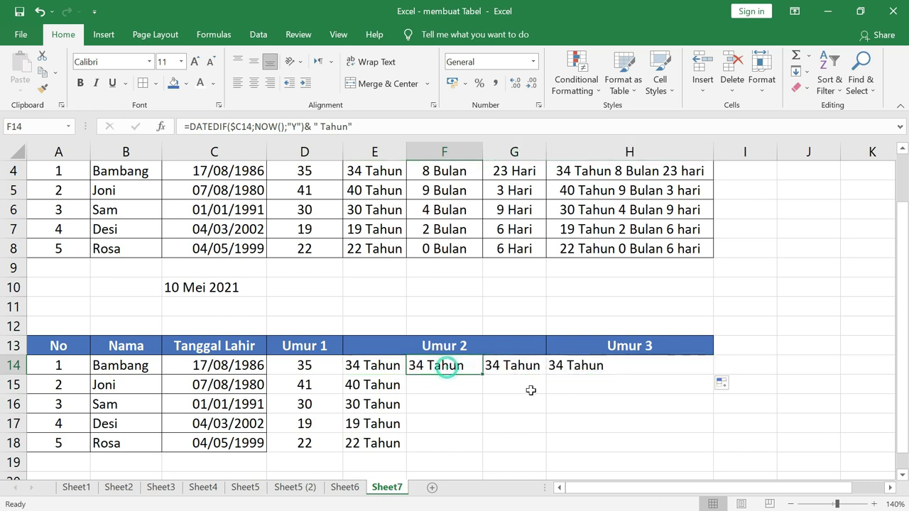
{"action": "left_click", "coordinate": [588, 368]}
{"action": "key", "text": "Delete"}
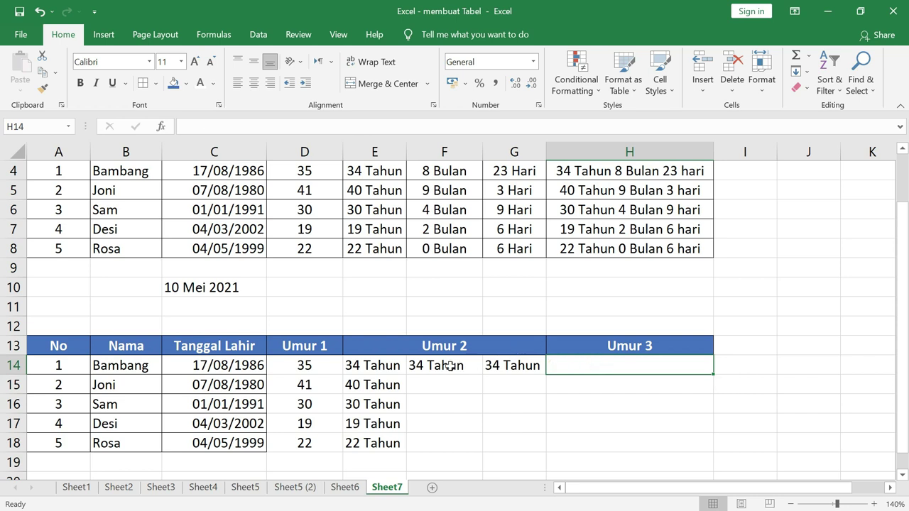
Switch F14 to DATEDIF "YM" with a " Bulan" label and fill it down to F18
{"action": "left_click", "coordinate": [449, 366]}
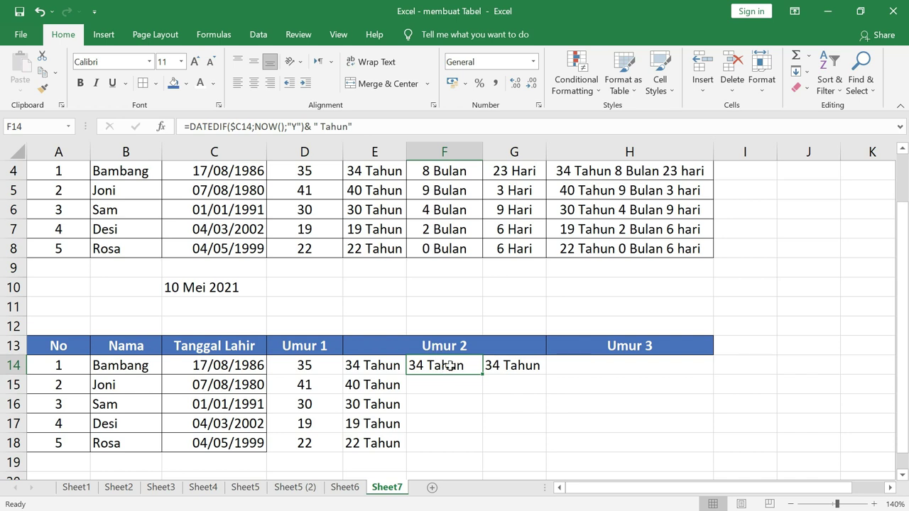
{"action": "left_click", "coordinate": [297, 127]}
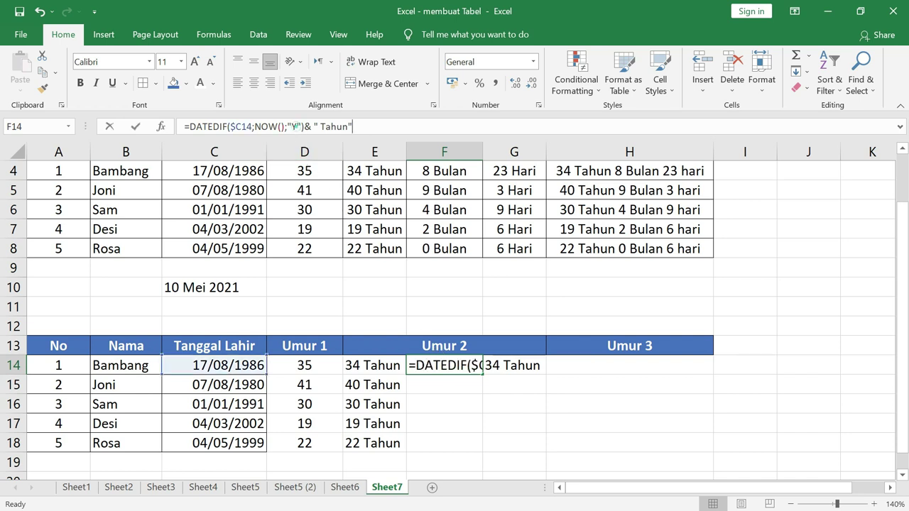
{"action": "type", "text": "M"}
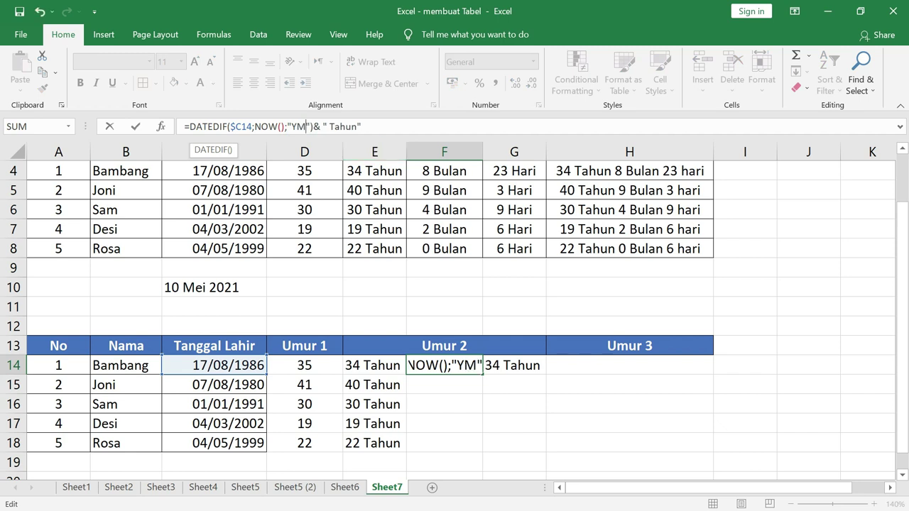
{"action": "left_click_drag", "start_coordinate": [329, 127], "coordinate": [358, 127]}
{"action": "type", "text": "Bulan"}
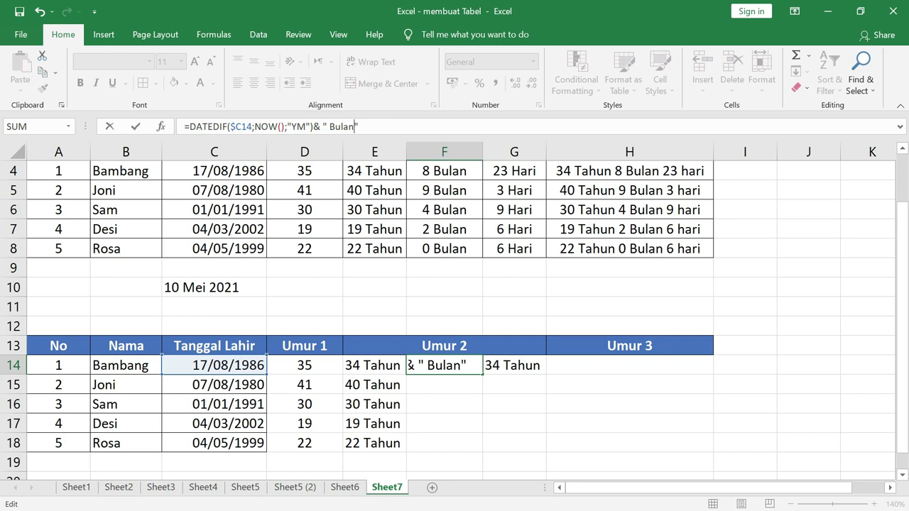
{"action": "key", "text": "Return"}
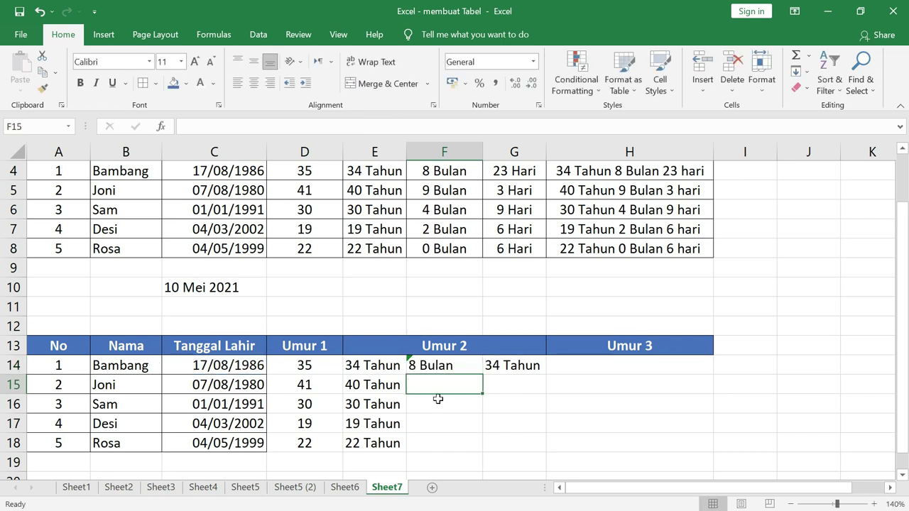
{"action": "double_click", "coordinate": [426, 366]}
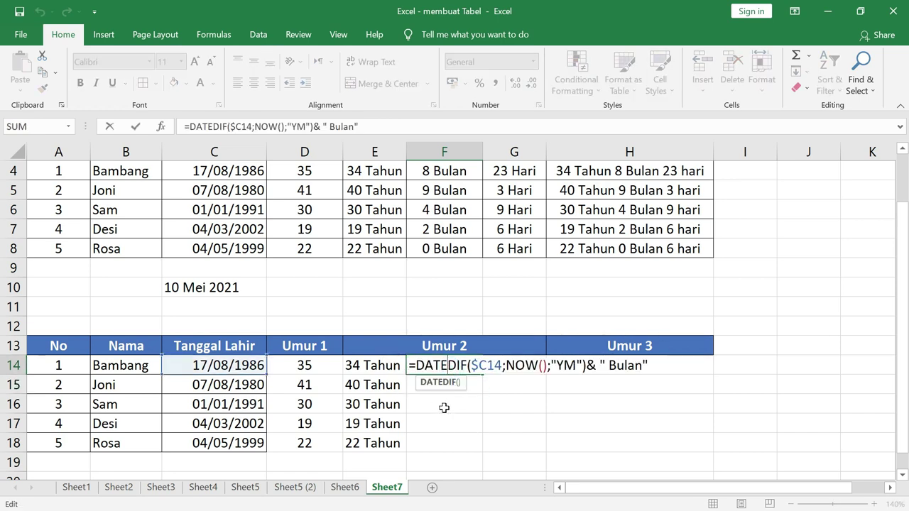
{"action": "key", "text": "Escape"}
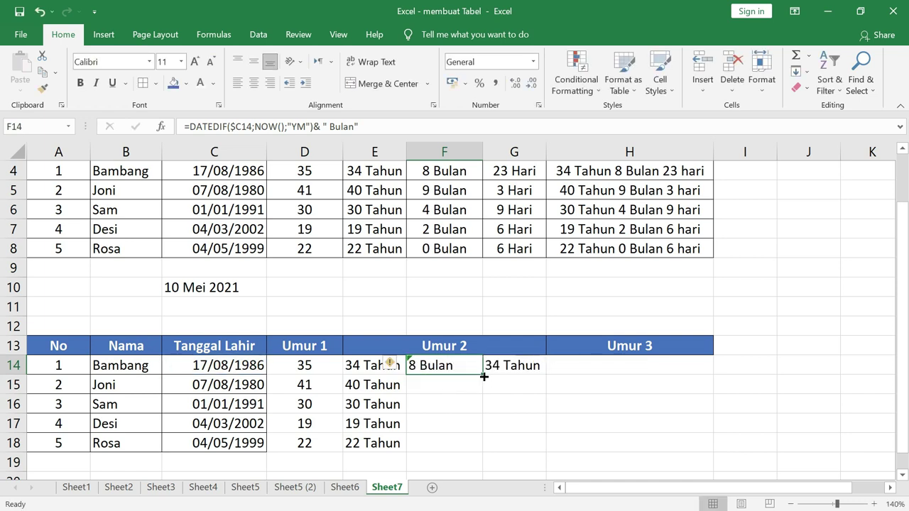
{"action": "left_click_drag", "start_coordinate": [483, 377], "coordinate": [487, 453]}
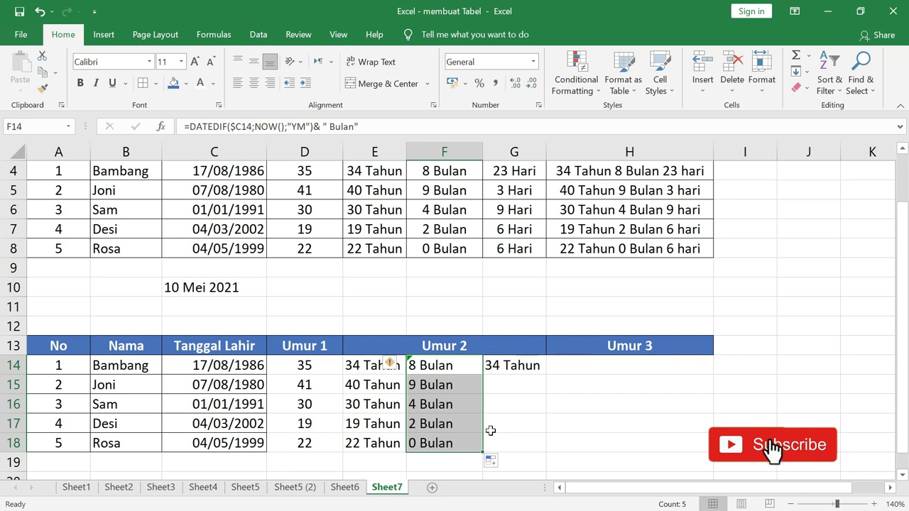
{"action": "left_click", "coordinate": [525, 365]}
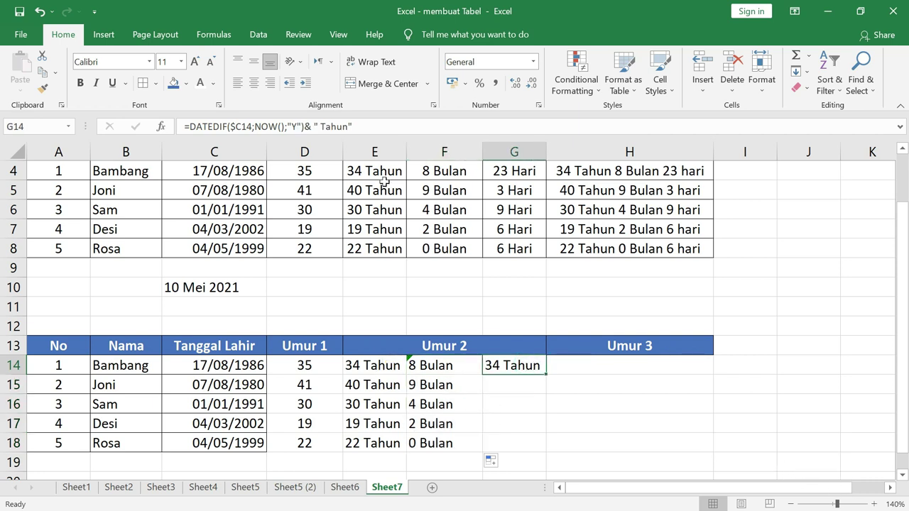
Set G14's DATEDIF unit code to "MD", fixing the #NUM! error from "DM"
{"action": "left_click", "coordinate": [296, 126]}
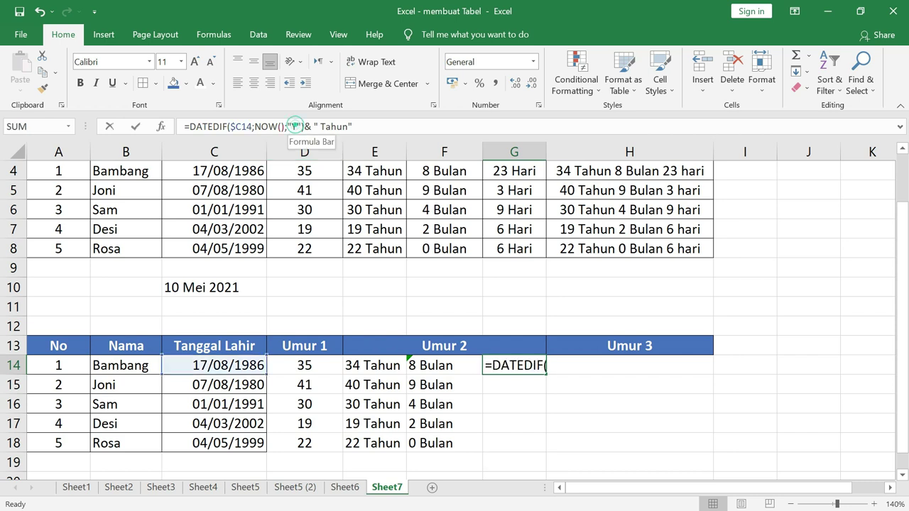
{"action": "key", "text": "BackSpace"}
{"action": "type", "text": "D"}
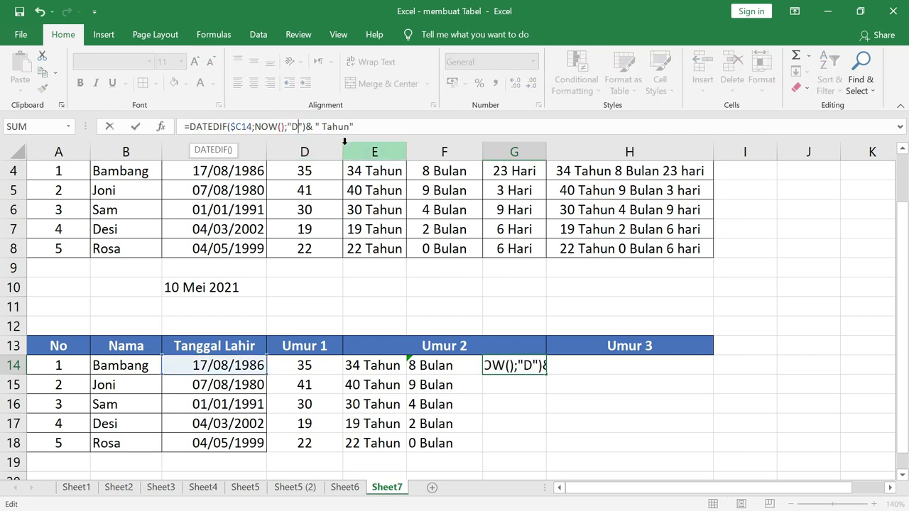
{"action": "type", "text": "M"}
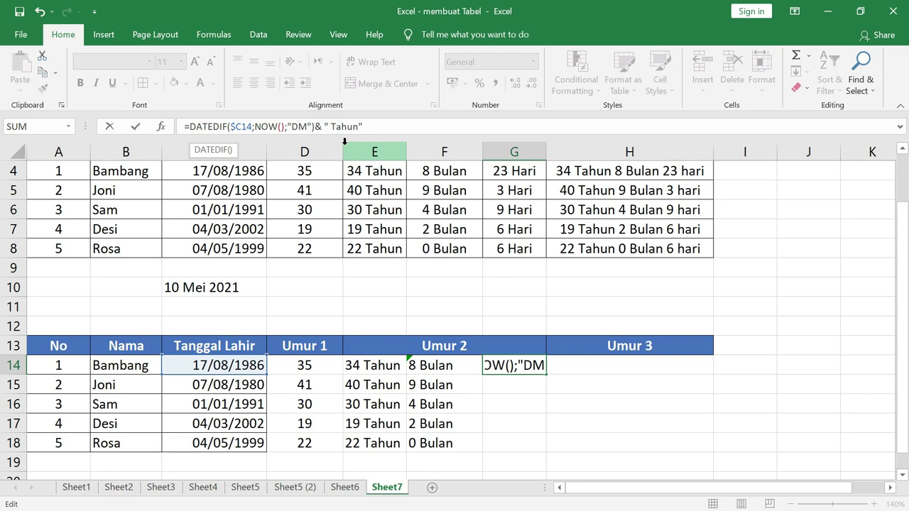
{"action": "key", "text": "Return"}
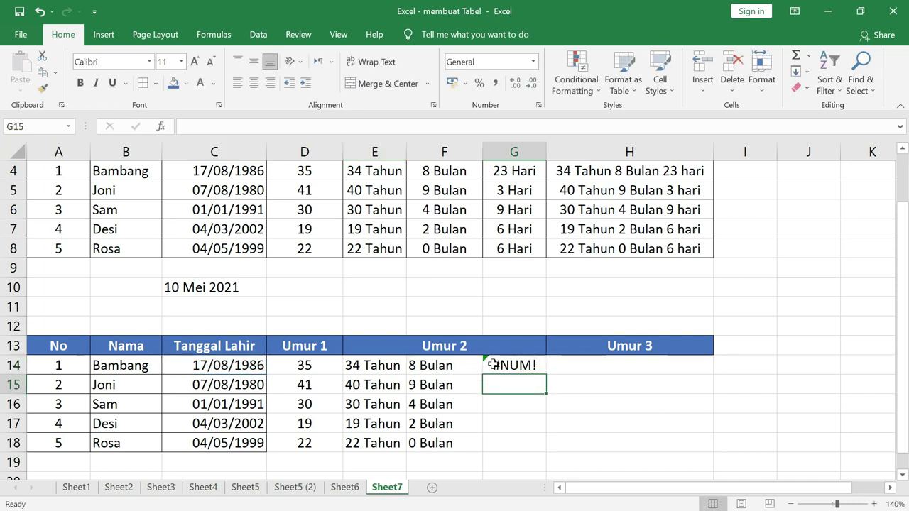
{"action": "left_click", "coordinate": [492, 362]}
{"action": "double_click", "coordinate": [303, 126]}
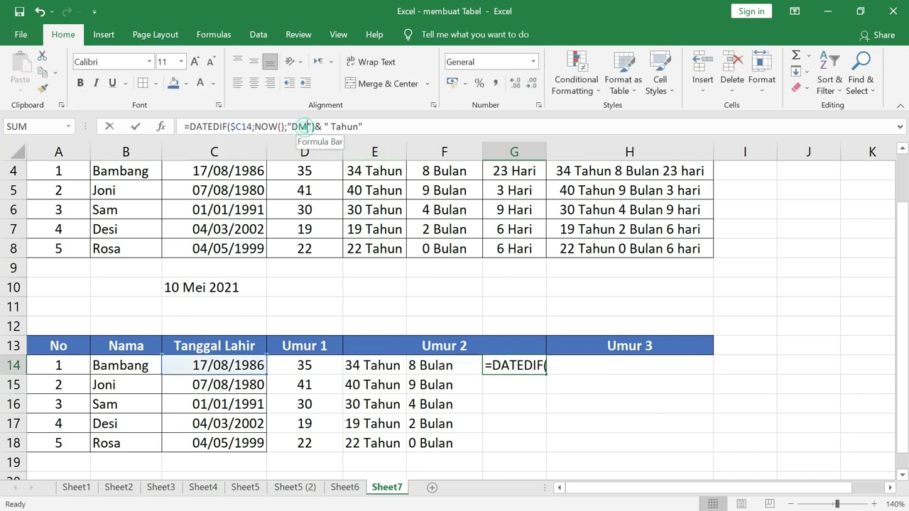
{"action": "key", "text": "BackSpace"}
{"action": "type", "text": "MD"}
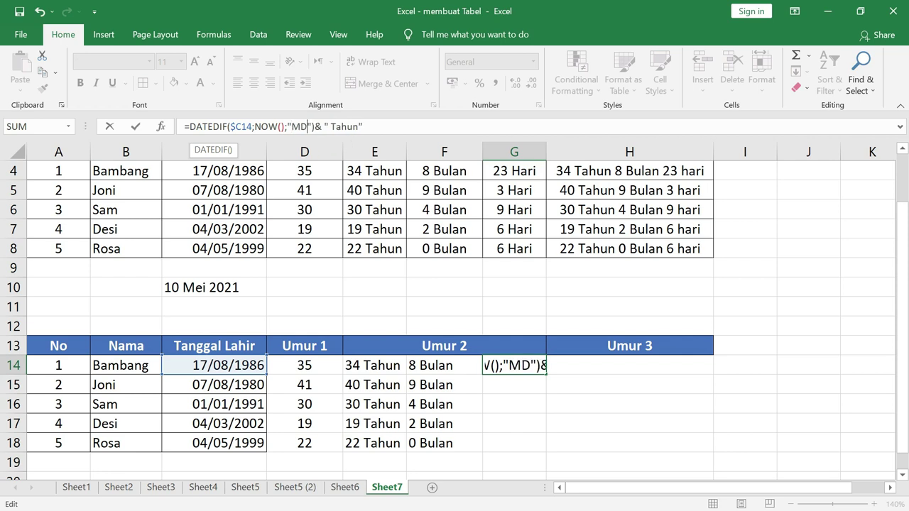
{"action": "key", "text": "Return"}
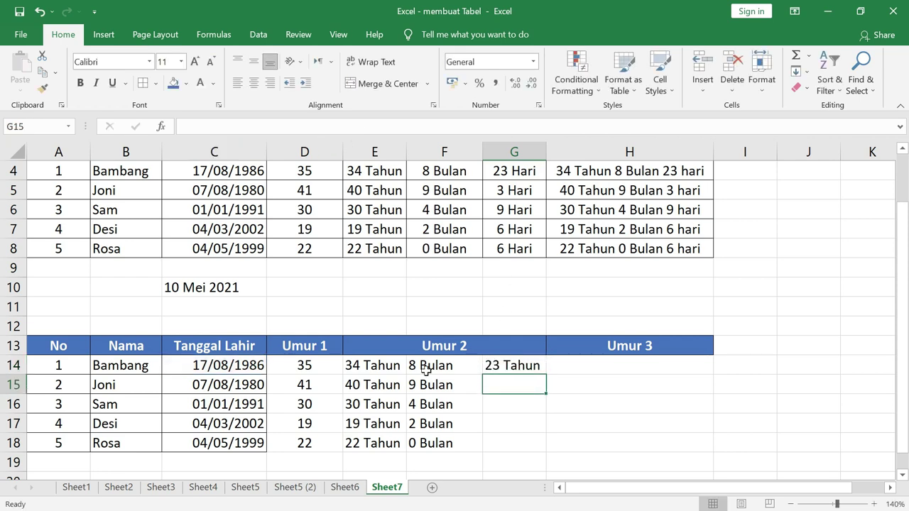
{"action": "left_click", "coordinate": [371, 364]}
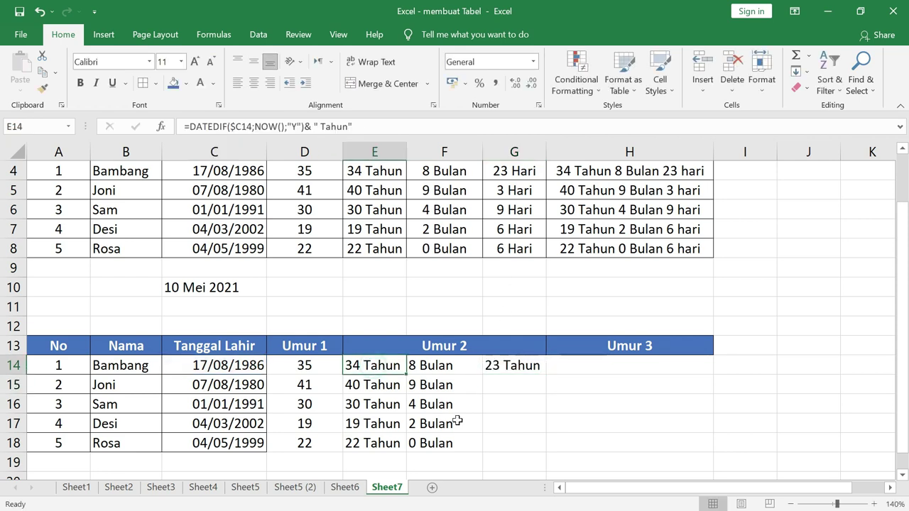
{"action": "left_click", "coordinate": [450, 371]}
{"action": "left_click", "coordinate": [524, 365]}
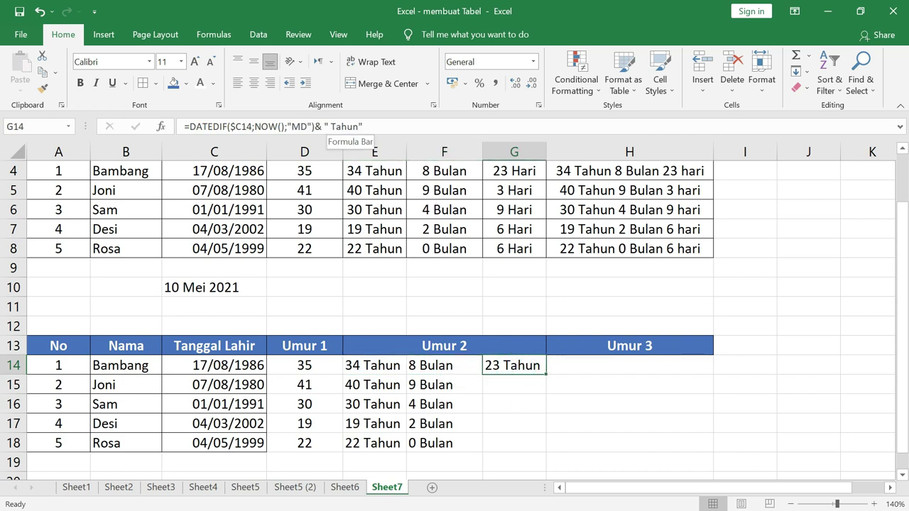
Relabel G14 as " Hari" and fill it down to G18 (23, 3, 9, 6, 6 Hari)
{"action": "left_click_drag", "start_coordinate": [331, 126], "coordinate": [356, 127]}
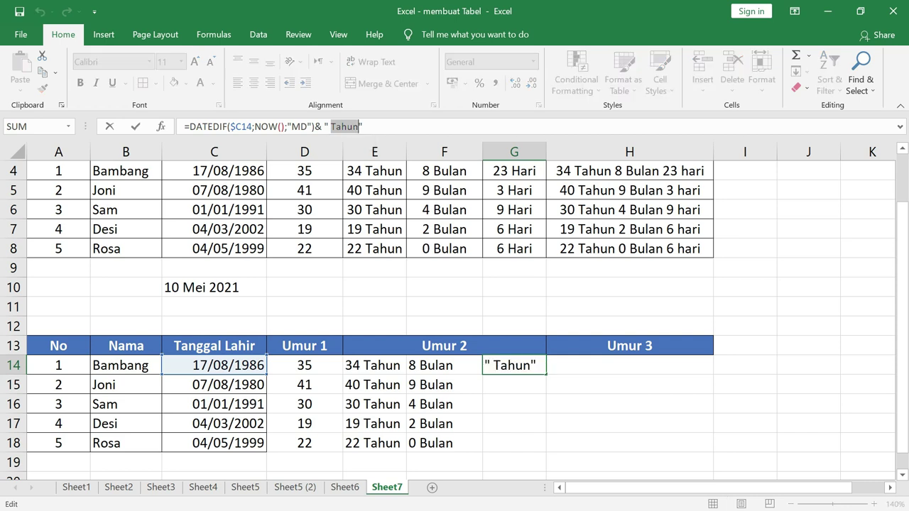
{"action": "type", "text": "Hari"}
{"action": "key", "text": "Return"}
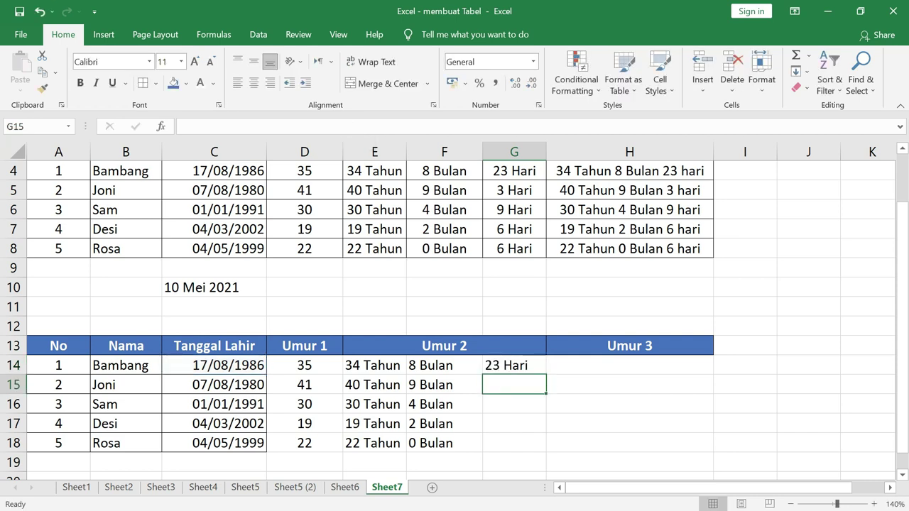
{"action": "left_click", "coordinate": [378, 365]}
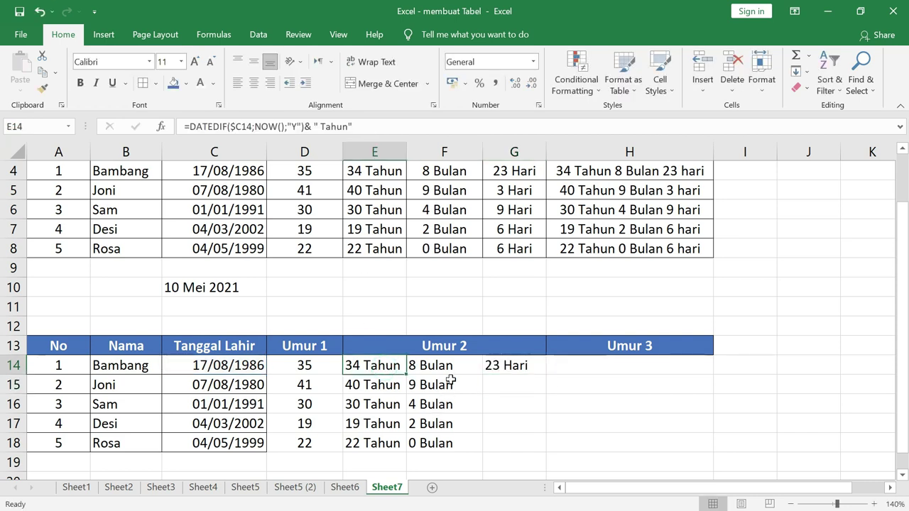
{"action": "left_click", "coordinate": [452, 365]}
{"action": "left_click", "coordinate": [517, 364]}
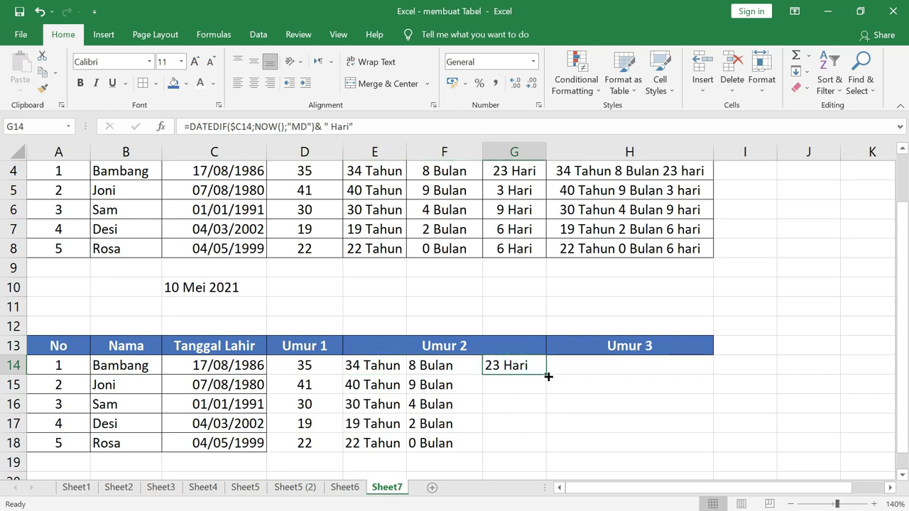
{"action": "left_click_drag", "start_coordinate": [549, 377], "coordinate": [549, 453]}
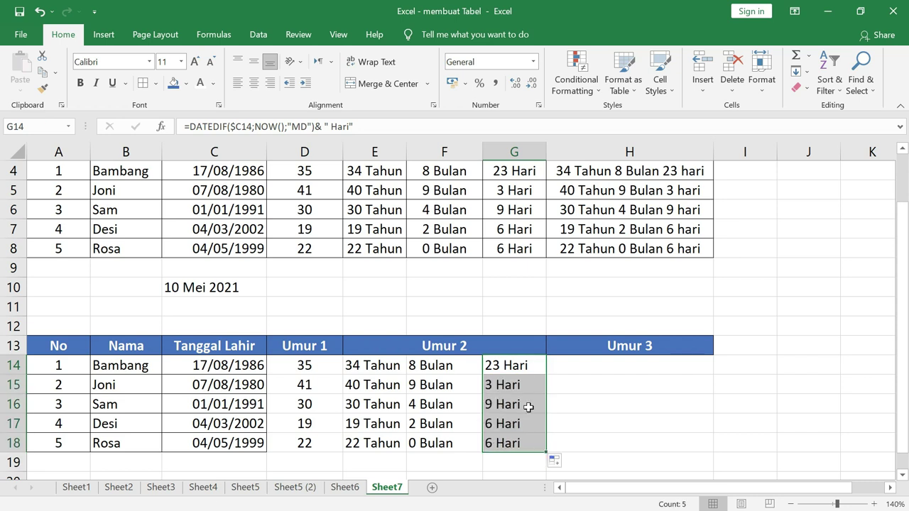
{"action": "left_click", "coordinate": [510, 368]}
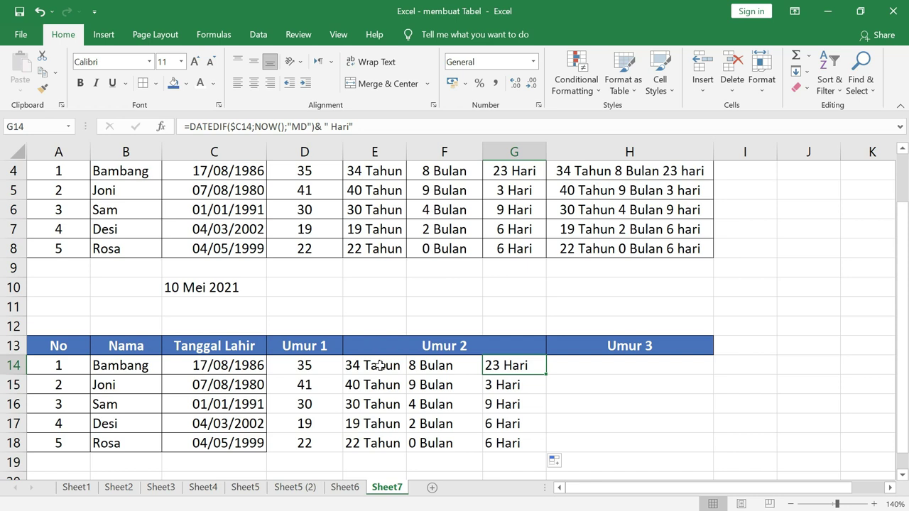
{"action": "left_click", "coordinate": [380, 365]}
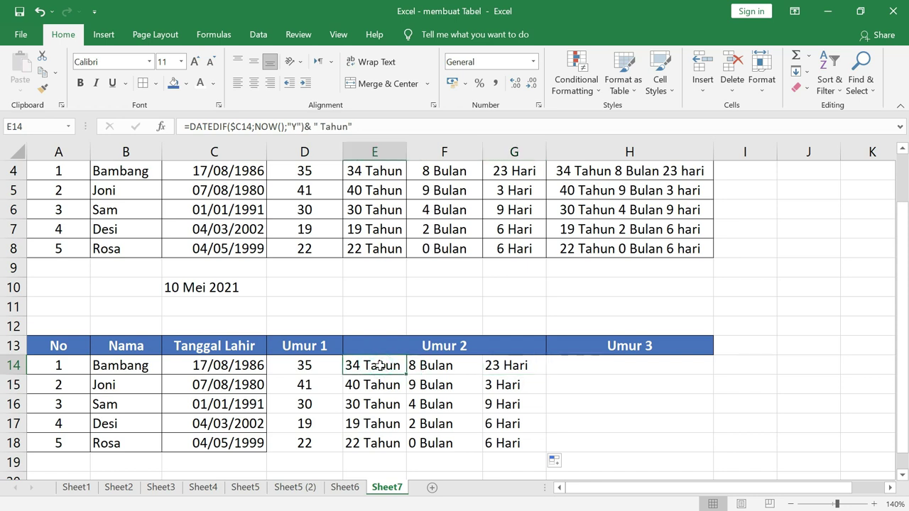
{"action": "left_click", "coordinate": [435, 368]}
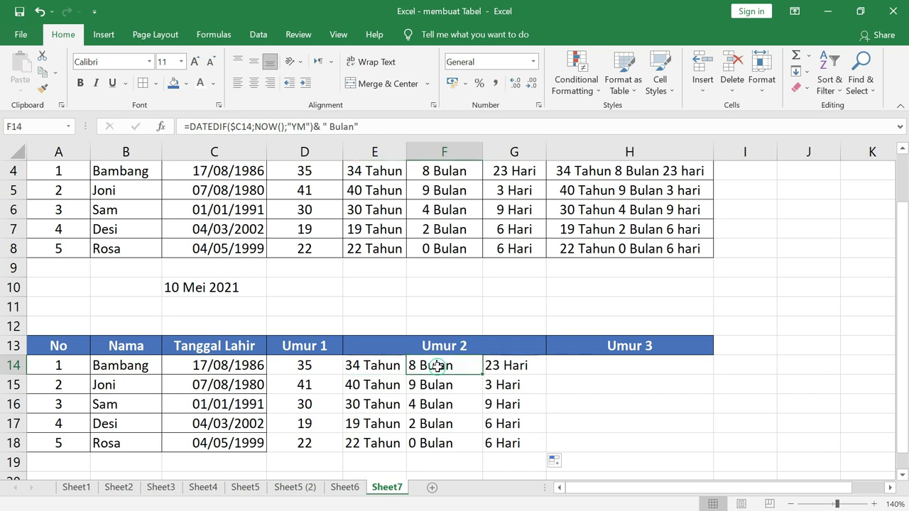
{"action": "left_click", "coordinate": [521, 367]}
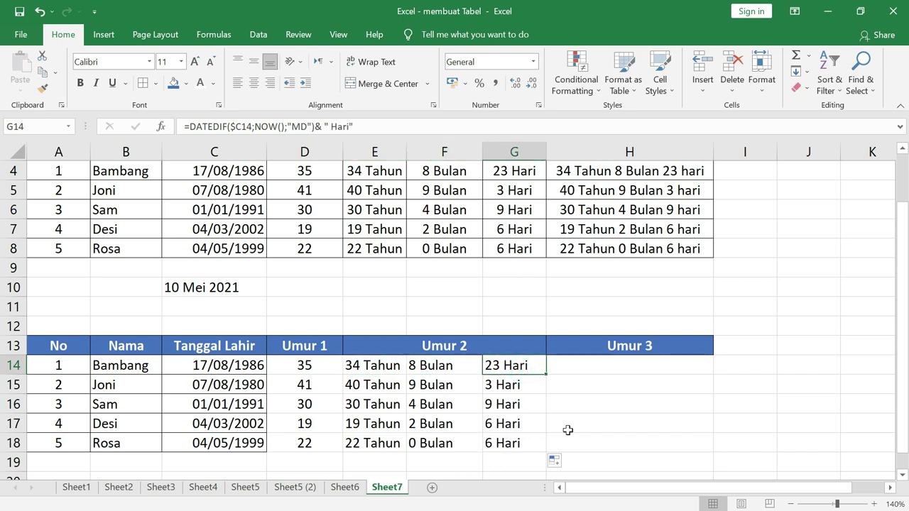
{"action": "scroll", "coordinate": [714, 418], "scroll_direction": "up", "scroll_amount": 1}
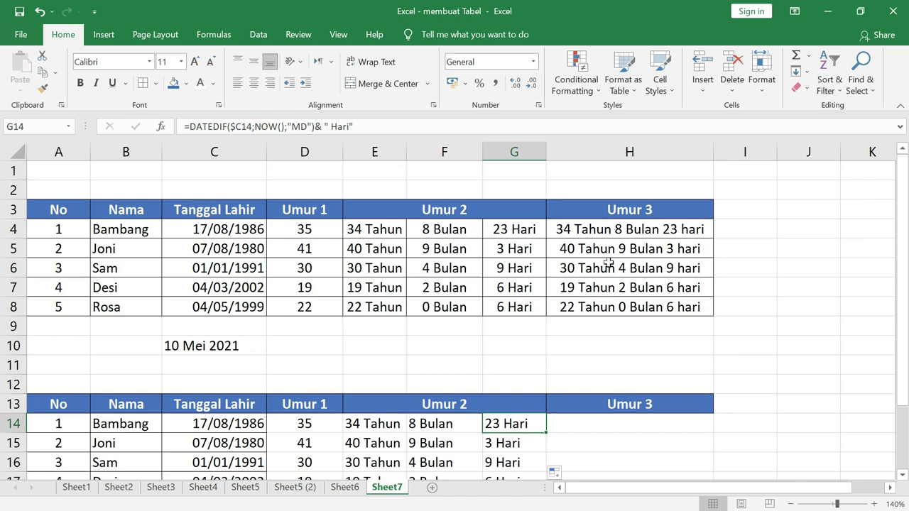
{"action": "left_click", "coordinate": [661, 230]}
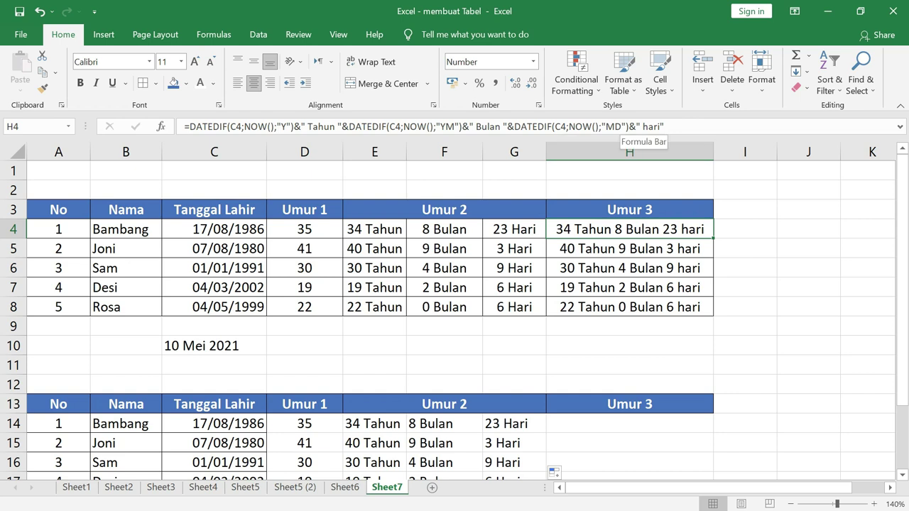
{"action": "scroll", "coordinate": [568, 428], "scroll_direction": "down", "scroll_amount": 1}
{"action": "left_click", "coordinate": [375, 365]}
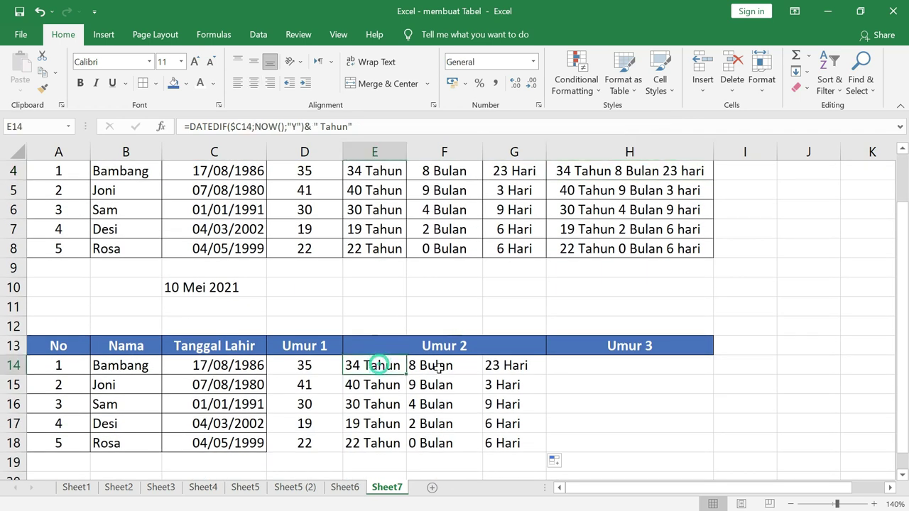
{"action": "left_click", "coordinate": [441, 367]}
{"action": "left_click", "coordinate": [517, 368]}
{"action": "left_click", "coordinate": [600, 366]}
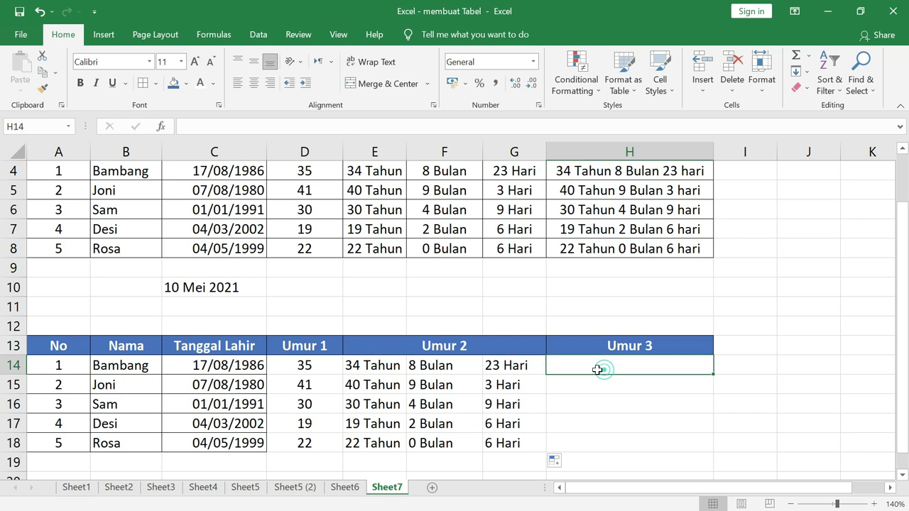
{"action": "left_click", "coordinate": [384, 364]}
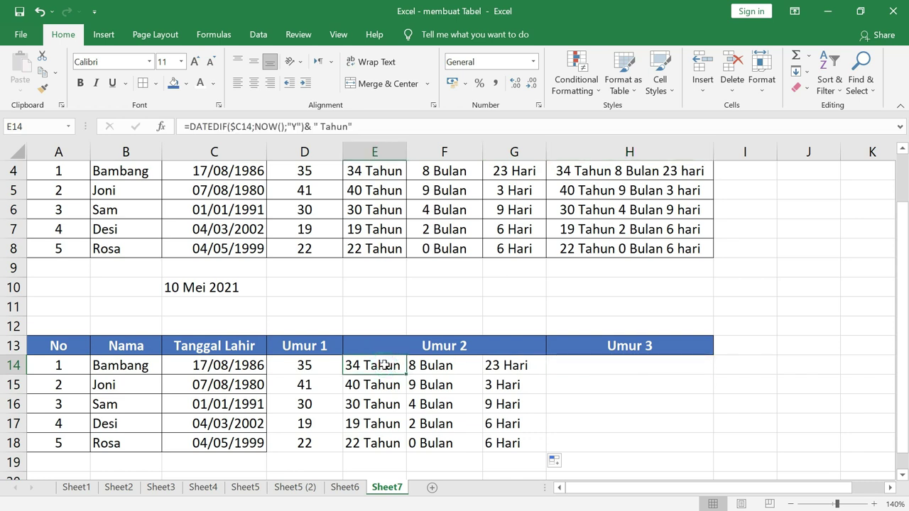
{"action": "scroll", "coordinate": [578, 390], "scroll_direction": "up", "scroll_amount": 1}
{"action": "left_click", "coordinate": [589, 229]}
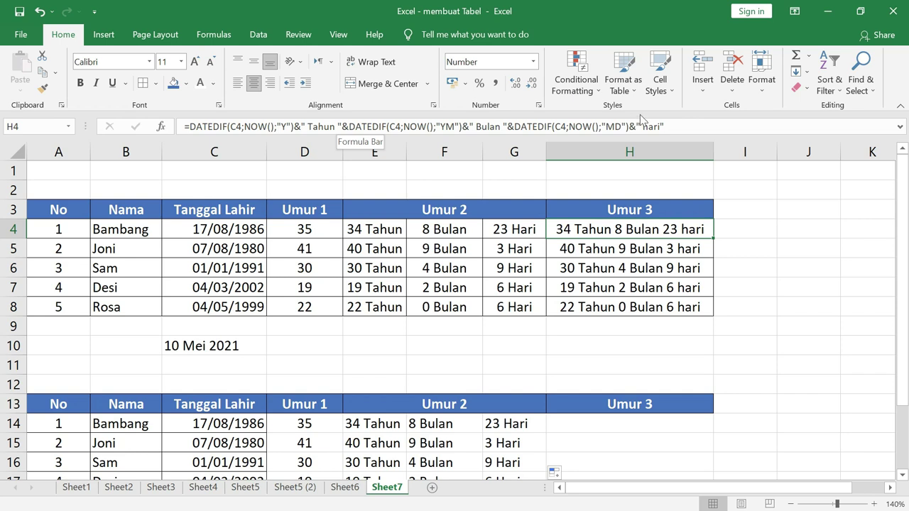
{"action": "scroll", "coordinate": [608, 309], "scroll_direction": "down", "scroll_amount": 2}
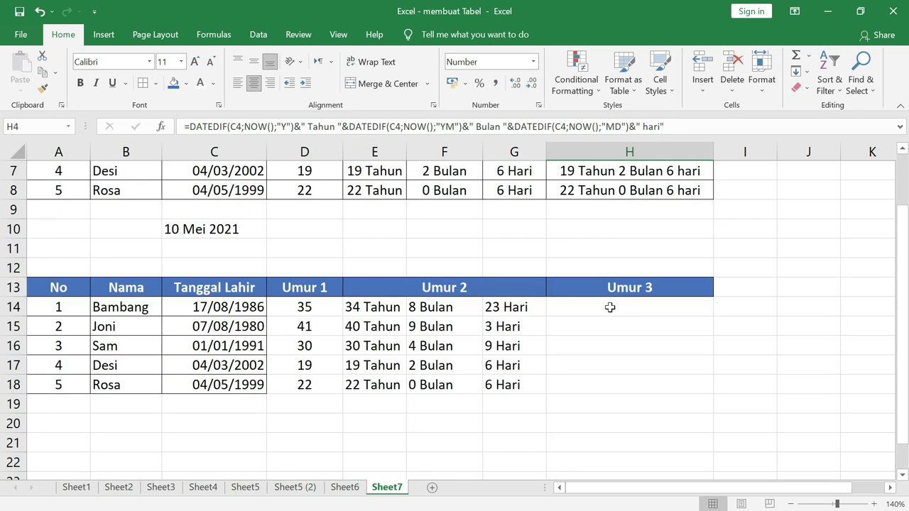
Copy the text of E14's years formula =DATEDIF($C14;NOW();"Y")& " Tahun" without changing E14
{"action": "left_click", "coordinate": [391, 305]}
{"action": "left_click", "coordinate": [353, 127]}
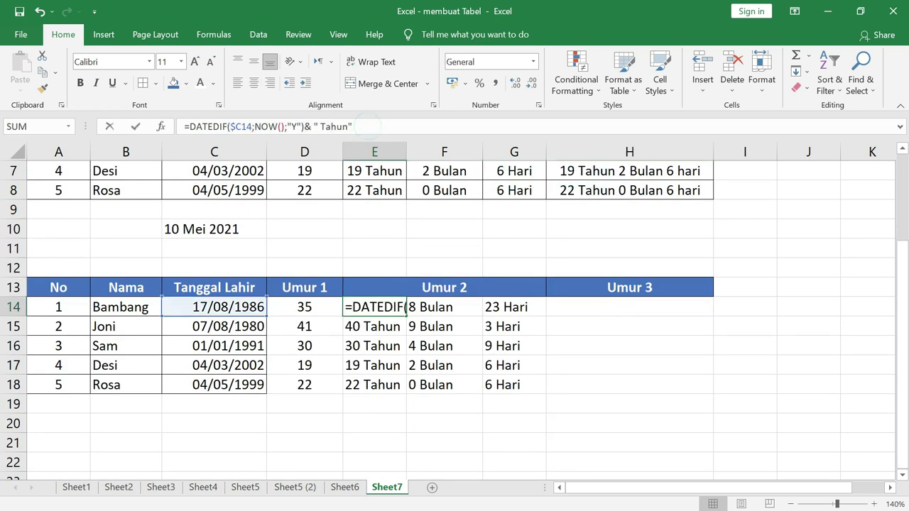
{"action": "left_click_drag", "start_coordinate": [352, 126], "coordinate": [184, 126]}
{"action": "right_click", "coordinate": [207, 131]}
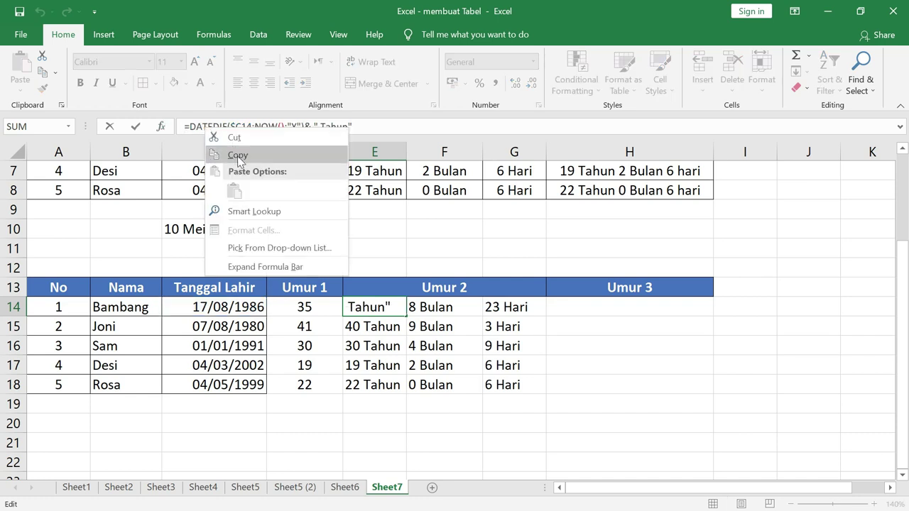
{"action": "left_click", "coordinate": [238, 155]}
{"action": "type", "text": "="}
{"action": "left_click", "coordinate": [590, 306]}
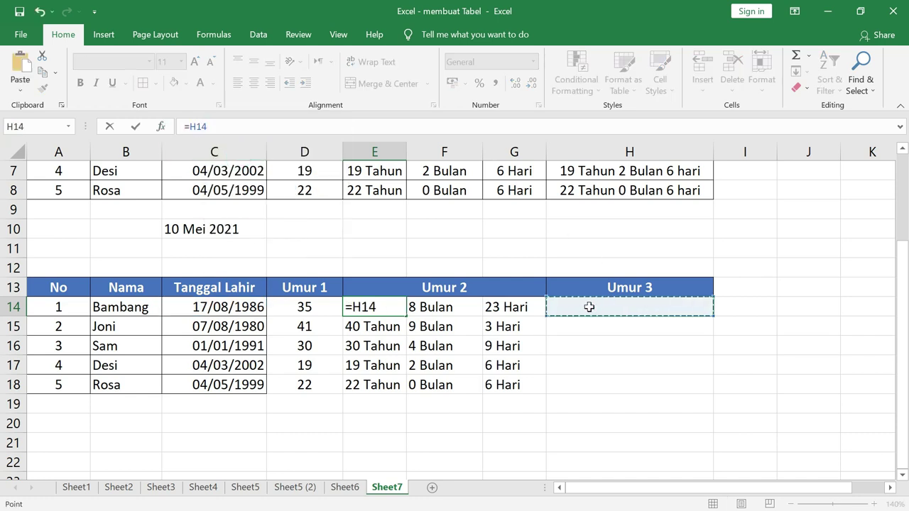
{"action": "key", "text": "Escape"}
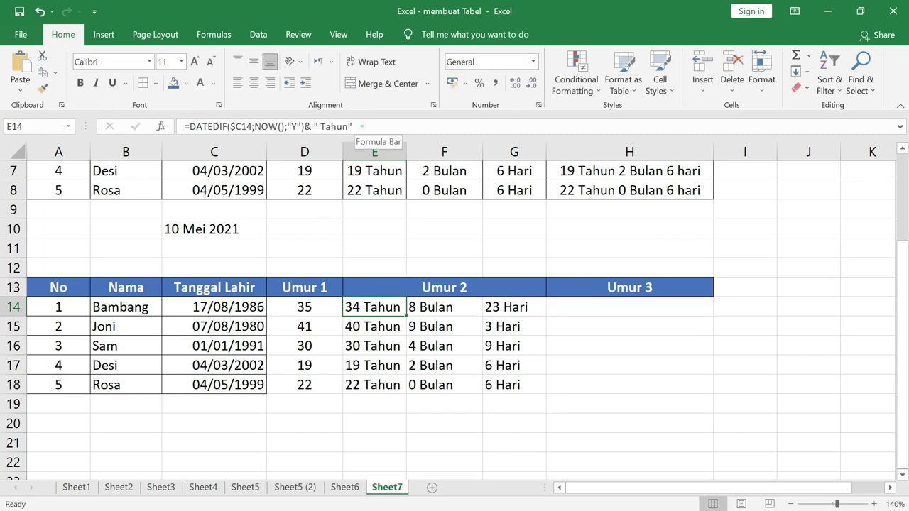
{"action": "left_click", "coordinate": [359, 126]}
{"action": "left_click_drag", "start_coordinate": [355, 126], "coordinate": [184, 127]}
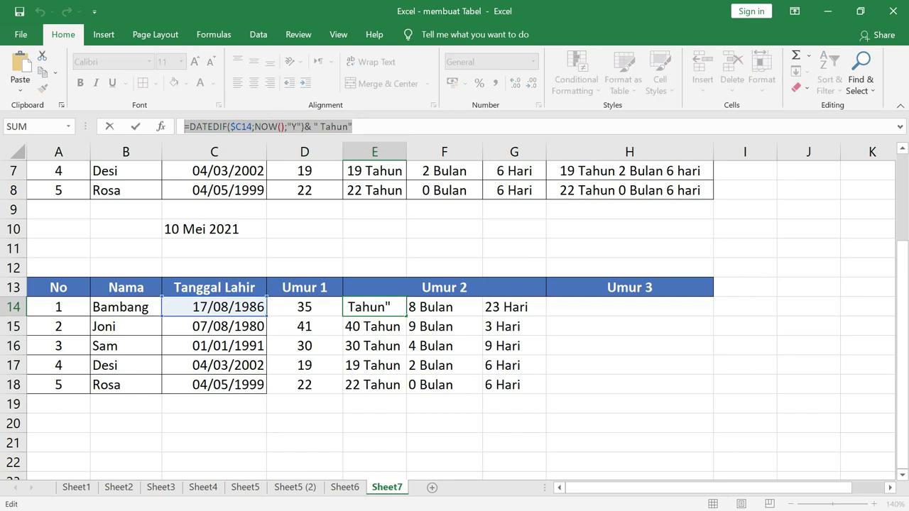
{"action": "right_click", "coordinate": [267, 128]}
{"action": "left_click", "coordinate": [301, 154]}
{"action": "key", "text": "Escape"}
Paste the years formula into H14 under Umur 3, showing 34 Tahun
{"action": "left_click", "coordinate": [589, 310]}
{"action": "right_click", "coordinate": [590, 309]}
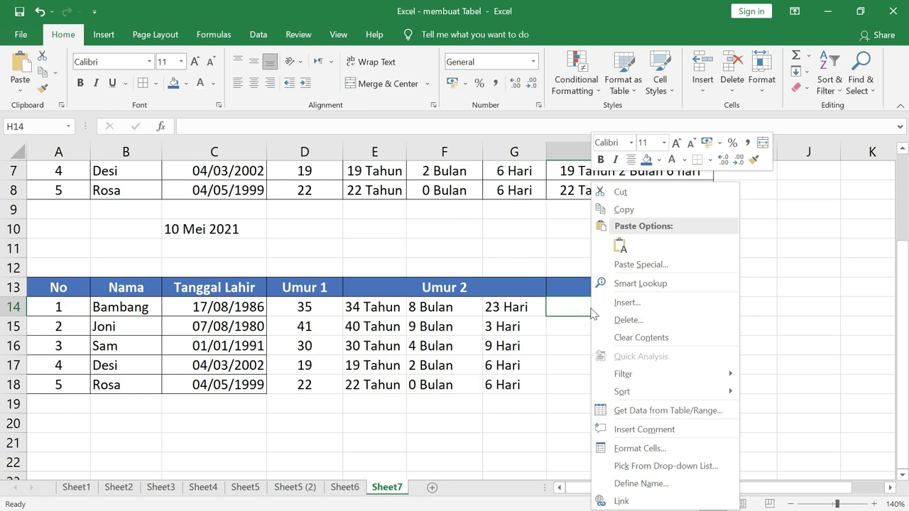
{"action": "left_click", "coordinate": [620, 246]}
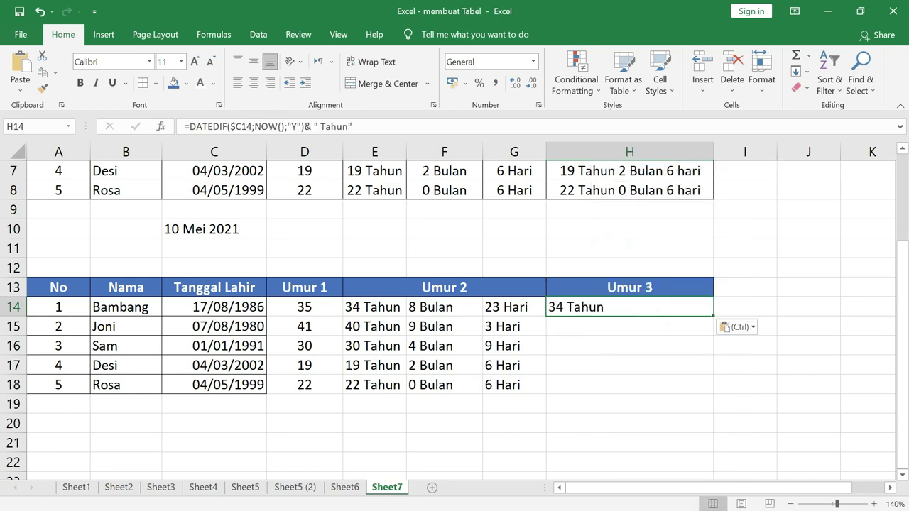
Copy the months DATEDIF formula text from F14's formula bar
{"action": "left_click", "coordinate": [429, 308]}
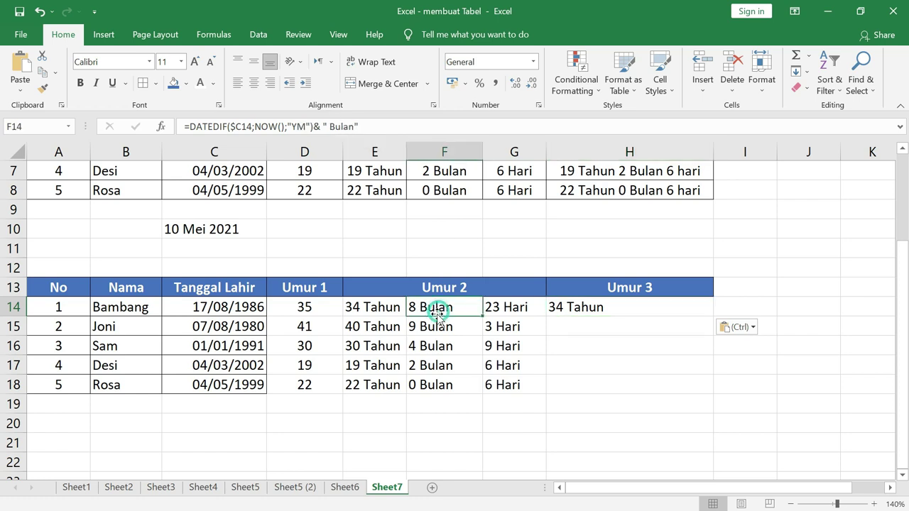
{"action": "left_click_drag", "start_coordinate": [359, 126], "coordinate": [183, 127]}
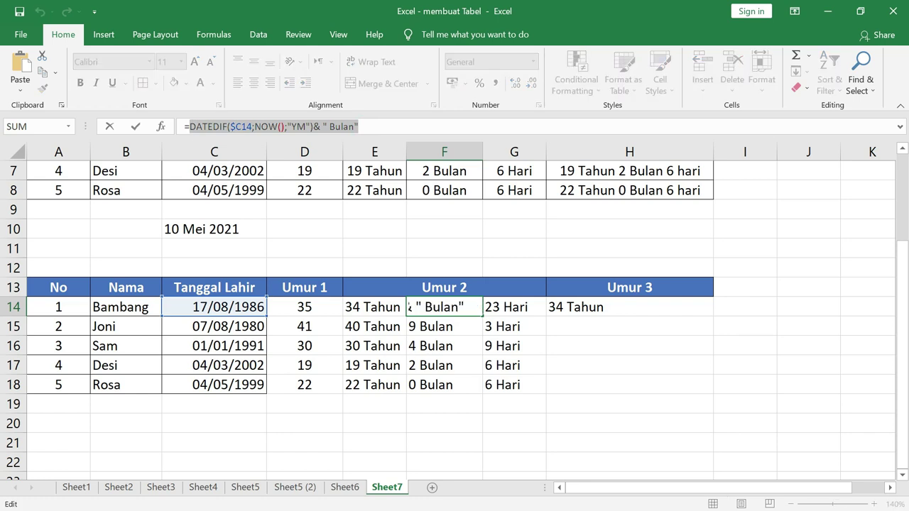
{"action": "right_click", "coordinate": [196, 127]}
{"action": "left_click", "coordinate": [220, 148]}
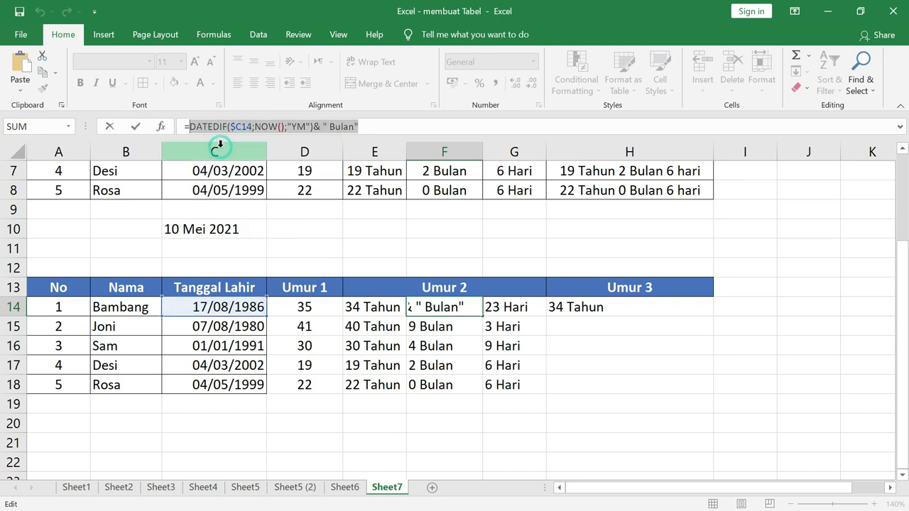
{"action": "type", "text": "="}
{"action": "left_click", "coordinate": [636, 310]}
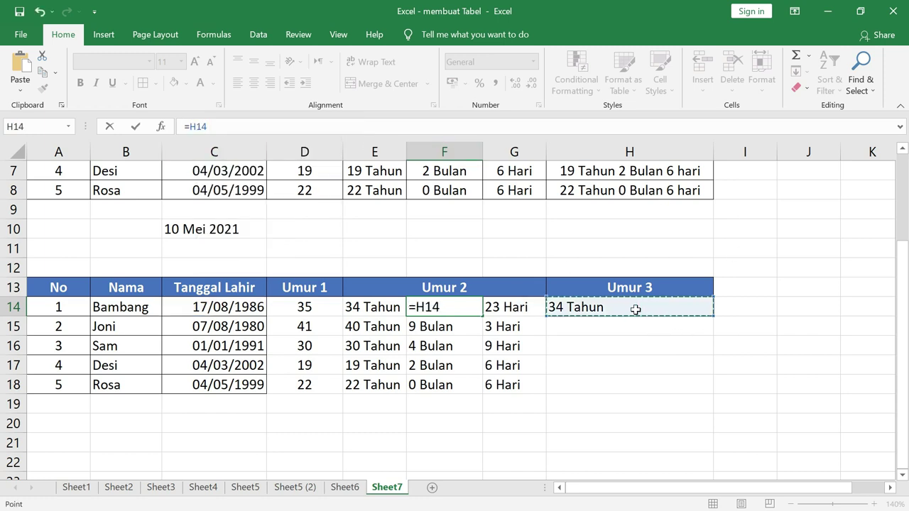
{"action": "key", "text": "Escape"}
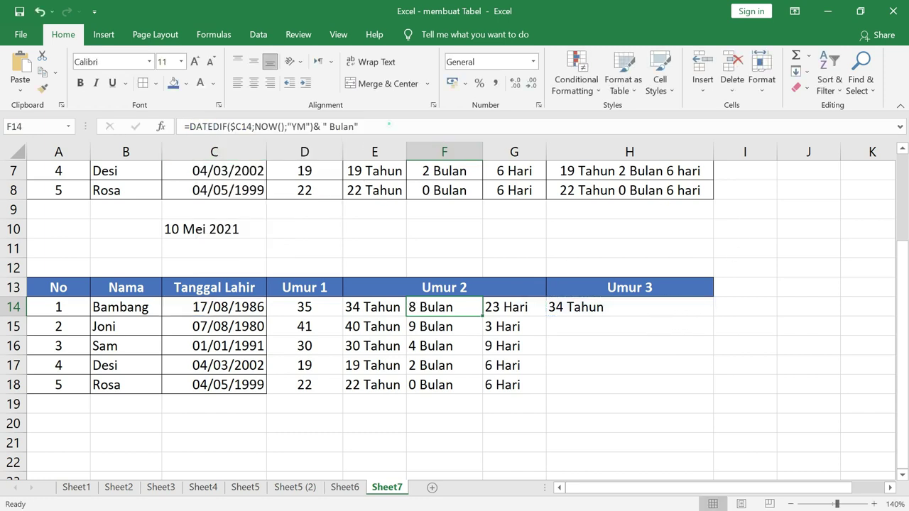
{"action": "left_click", "coordinate": [389, 127]}
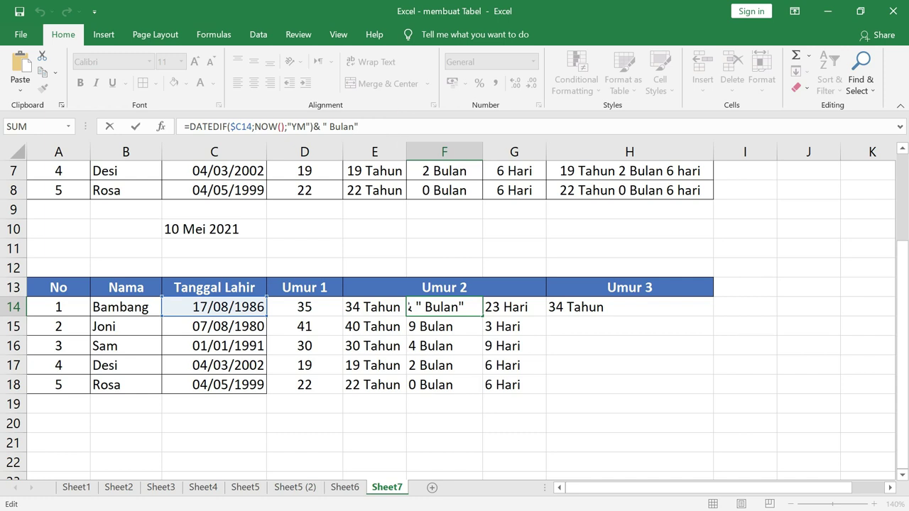
{"action": "type", "text": "&"}
{"action": "right_click", "coordinate": [390, 127]}
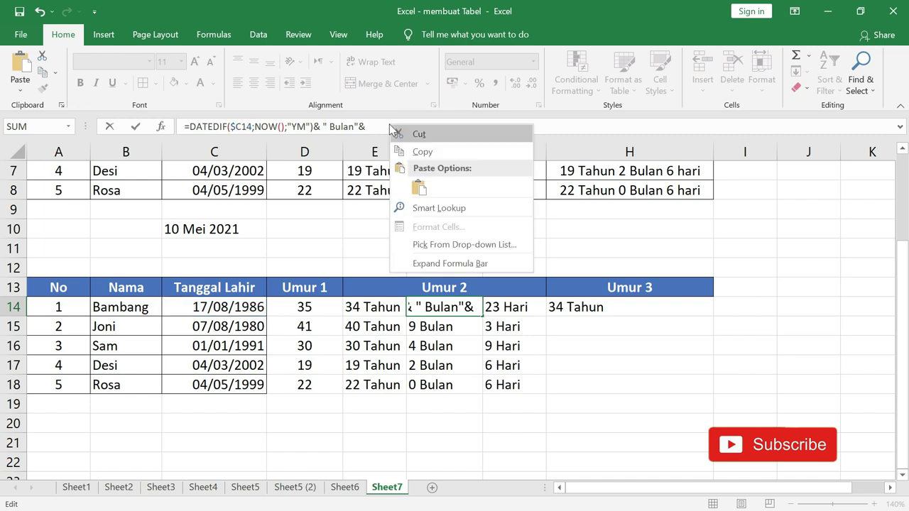
{"action": "left_click", "coordinate": [418, 188]}
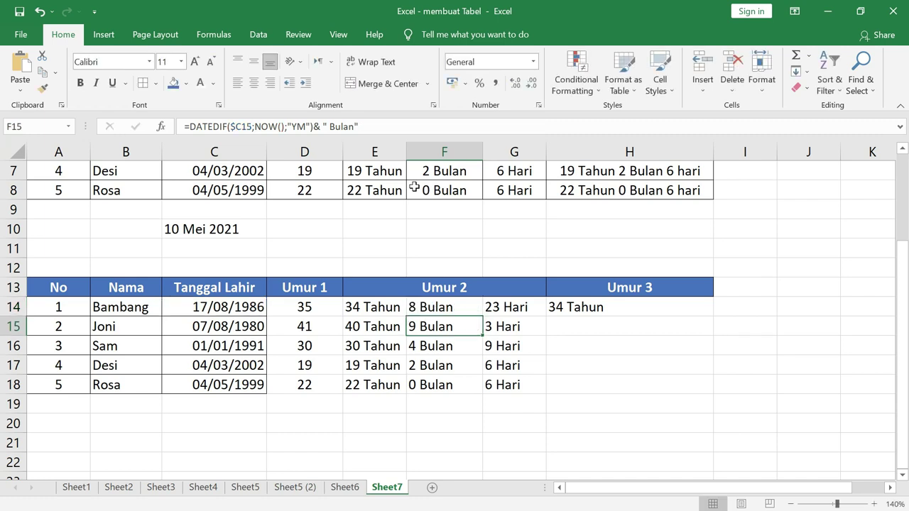
{"action": "key", "text": "Up"}
Append &DATEDIF($C14;NOW();"YM")& " Bulan" to H14's formula, giving 34 Tahun8 Bulan
{"action": "left_click", "coordinate": [610, 313]}
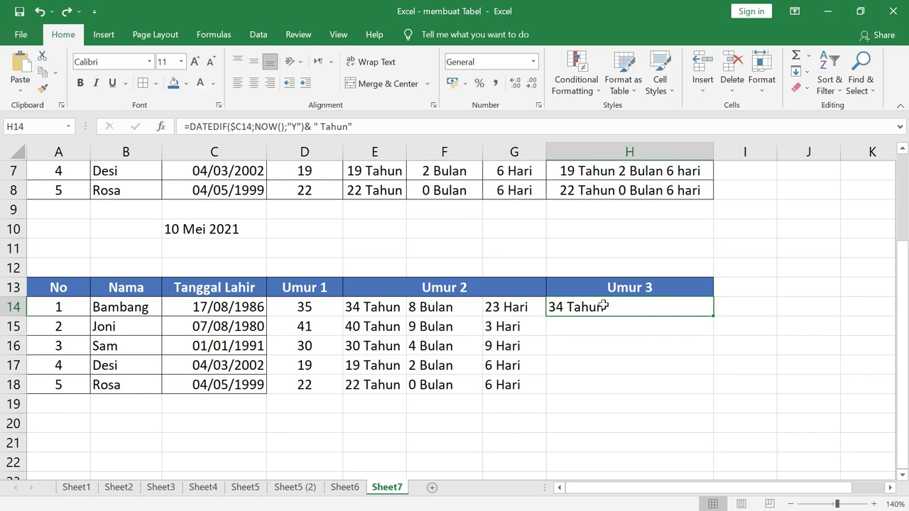
{"action": "key", "text": "F2"}
{"action": "type", "text": "&"}
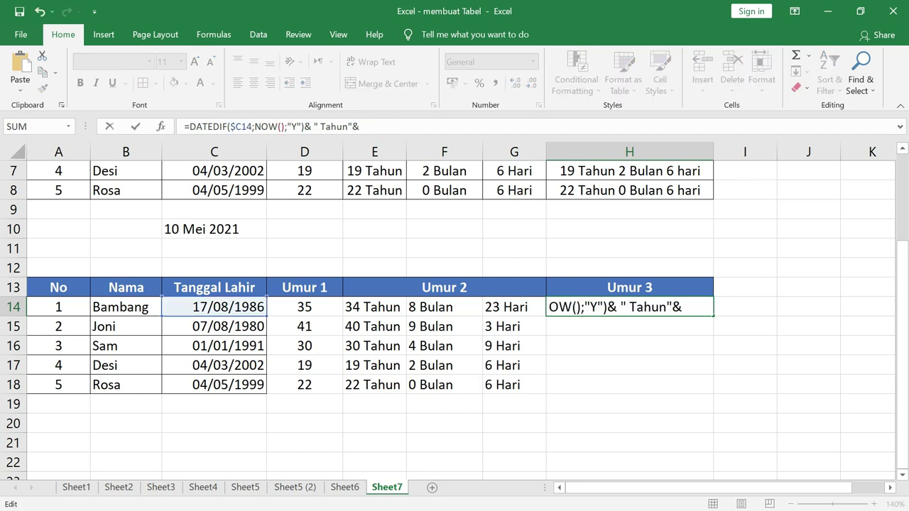
{"action": "type", "text": "DATEDIF($C14;NOW();\"YM\")& \" Bulan\""}
{"action": "key", "text": "Return"}
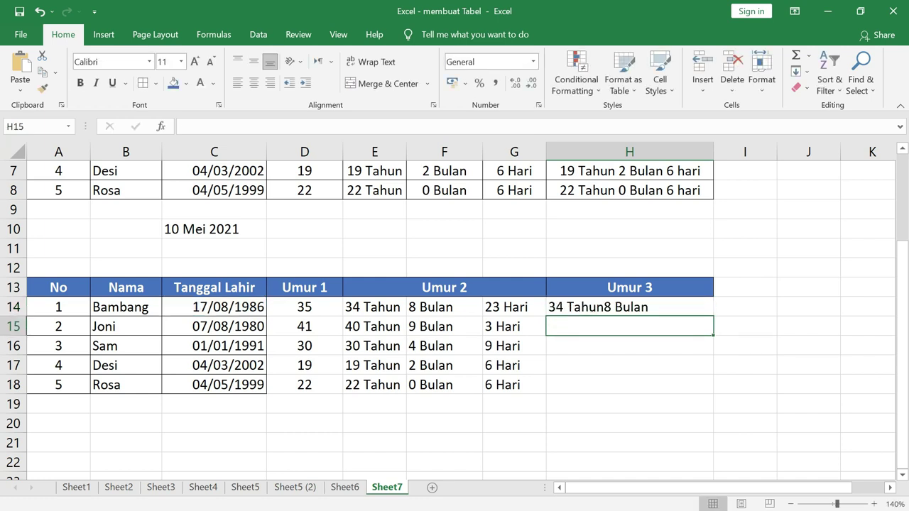
{"action": "left_click", "coordinate": [600, 311]}
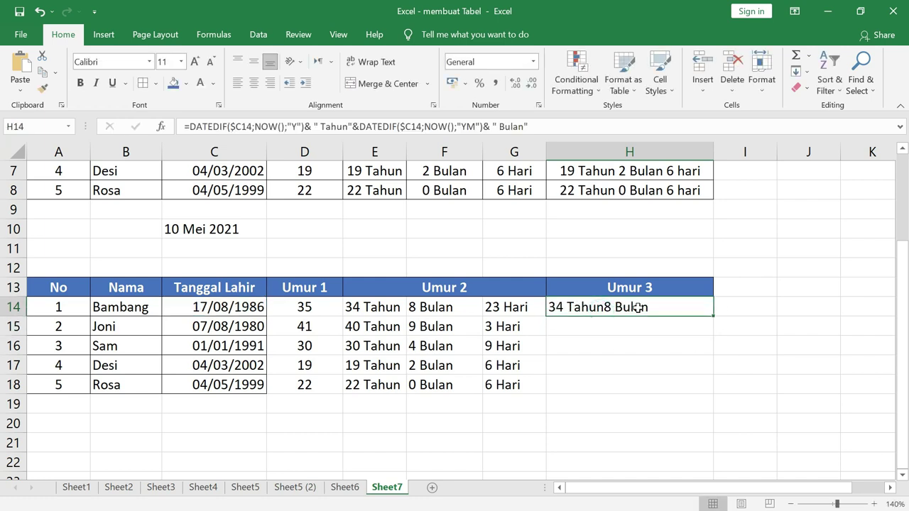
Copy G14's "MD" days part and append it to H14, giving 34 Tahun8 Bulan23 Hari
{"action": "left_click", "coordinate": [527, 308]}
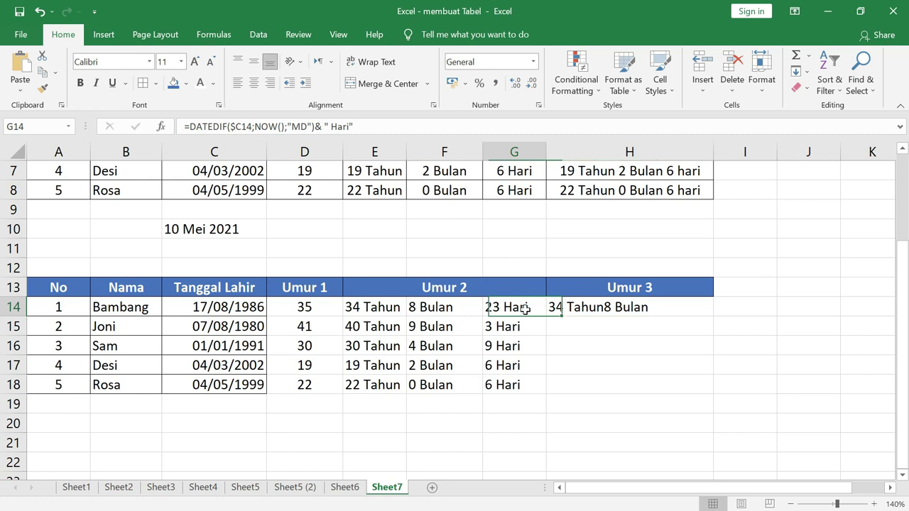
{"action": "left_click_drag", "start_coordinate": [189, 126], "coordinate": [352, 127]}
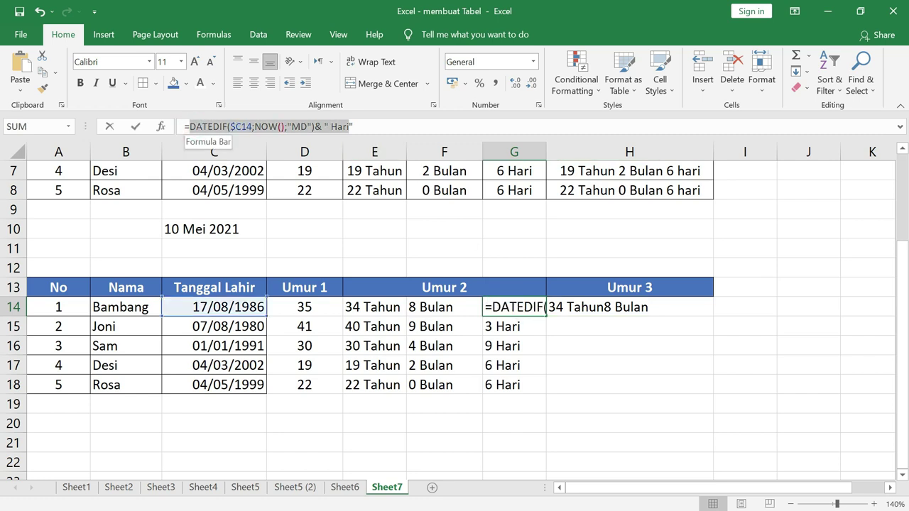
{"action": "right_click", "coordinate": [343, 131]}
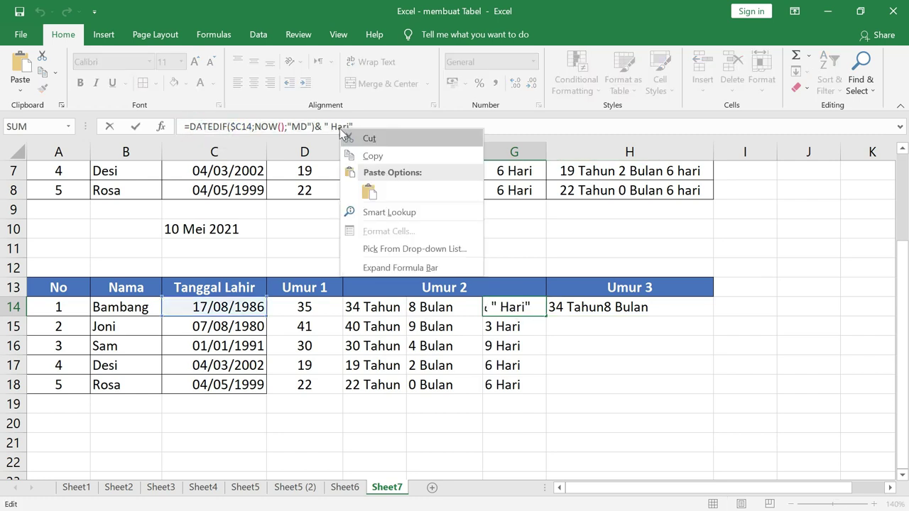
{"action": "left_click", "coordinate": [369, 156]}
{"action": "key", "text": "Escape"}
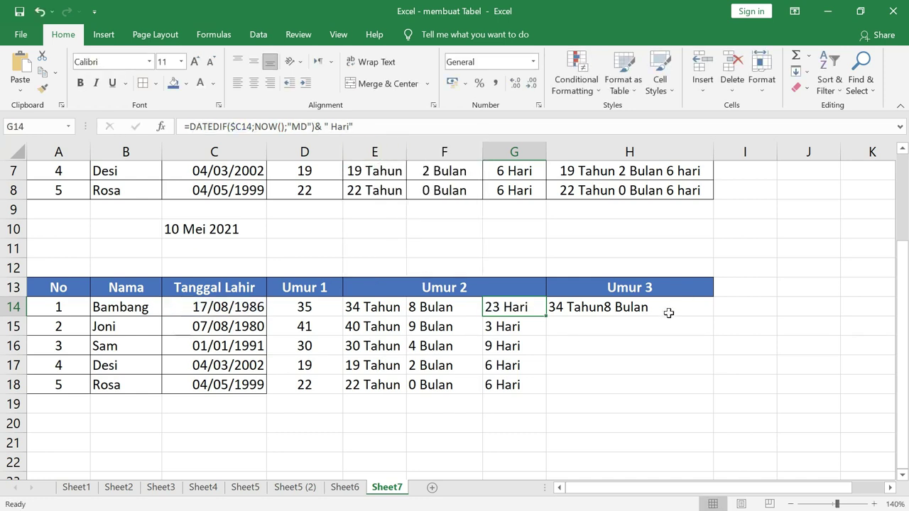
{"action": "left_click", "coordinate": [668, 311]}
{"action": "key", "text": "F2"}
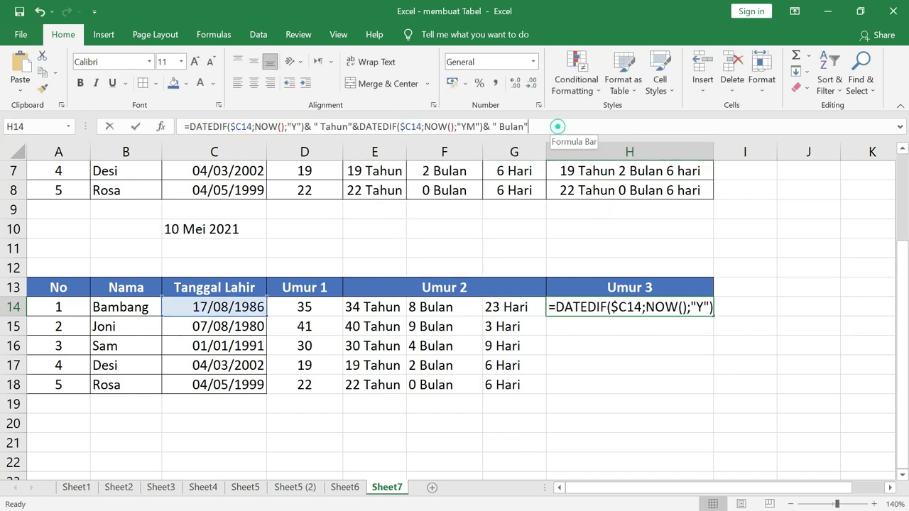
{"action": "type", "text": "&"}
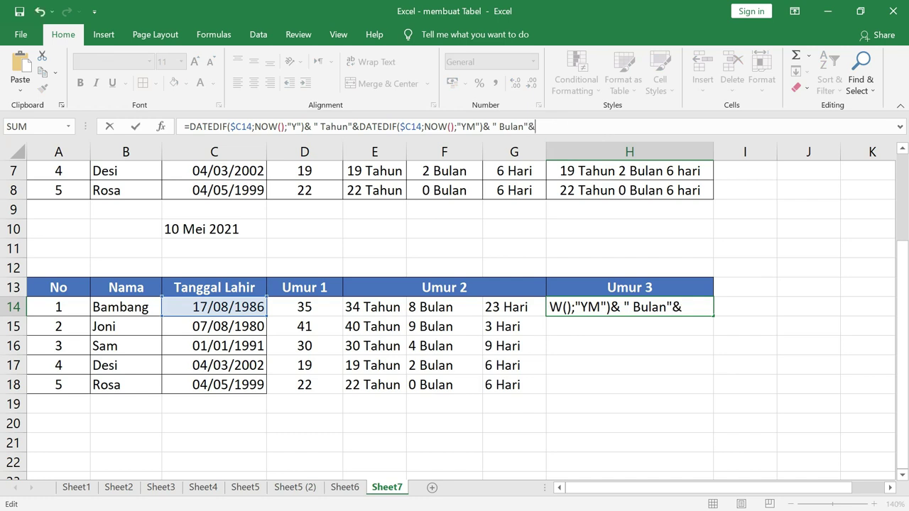
{"action": "key", "text": "ctrl+v"}
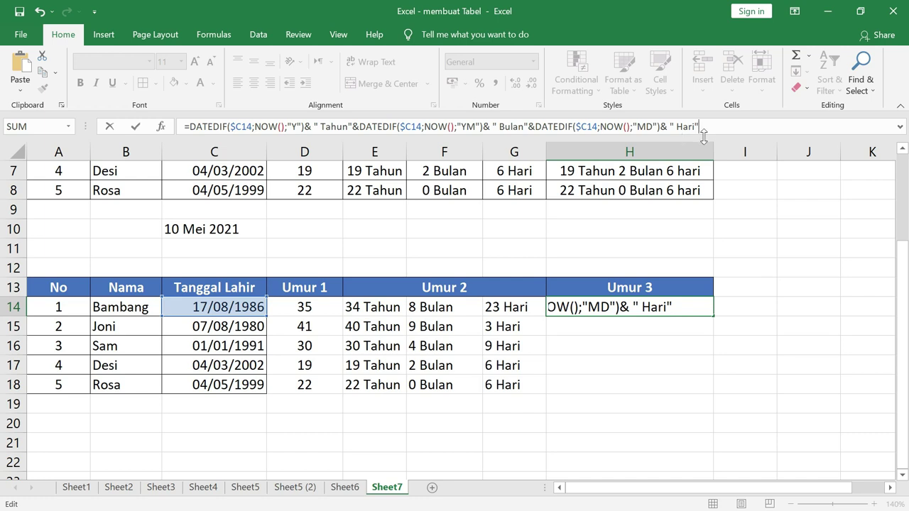
{"action": "key", "text": "Return"}
{"action": "key", "text": "Up"}
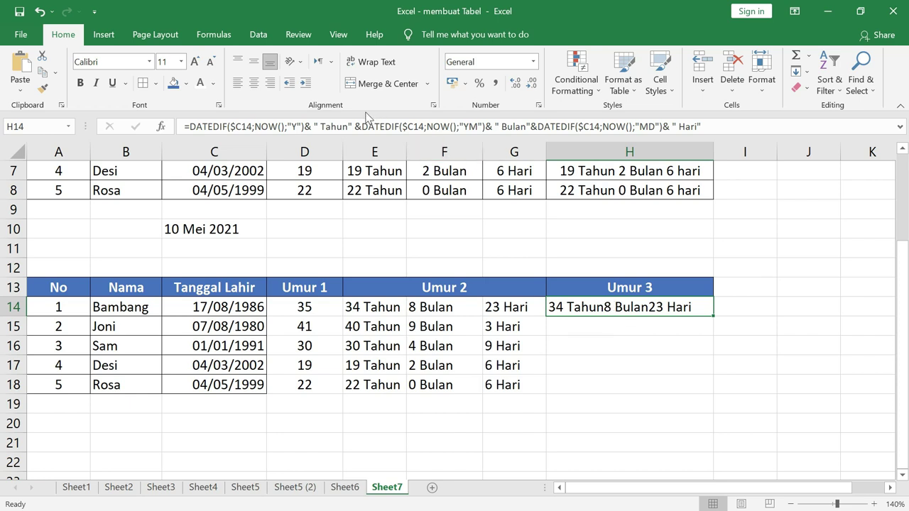
Insert spaces after Tahun and Bulan in H14's formula, giving 34 Tahun 8 Bulan 23 Hari
{"action": "left_click", "coordinate": [348, 126]}
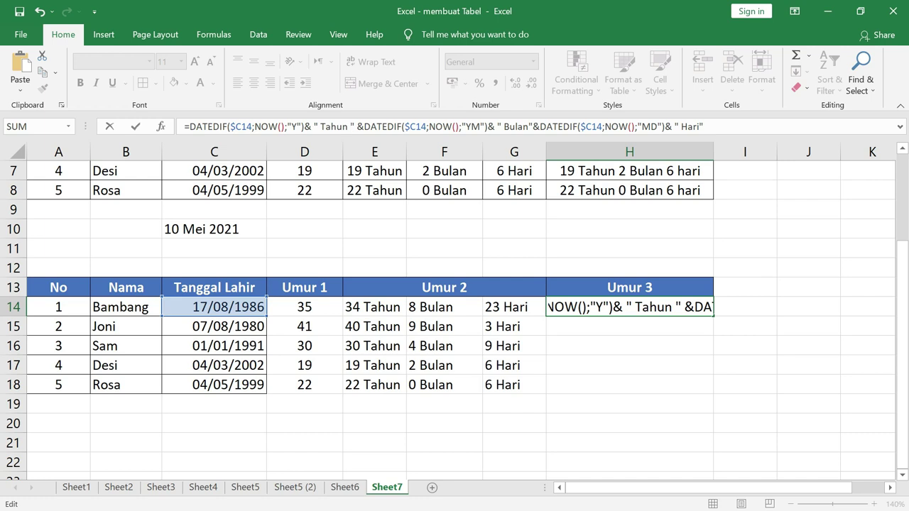
{"action": "left_click", "coordinate": [530, 127]}
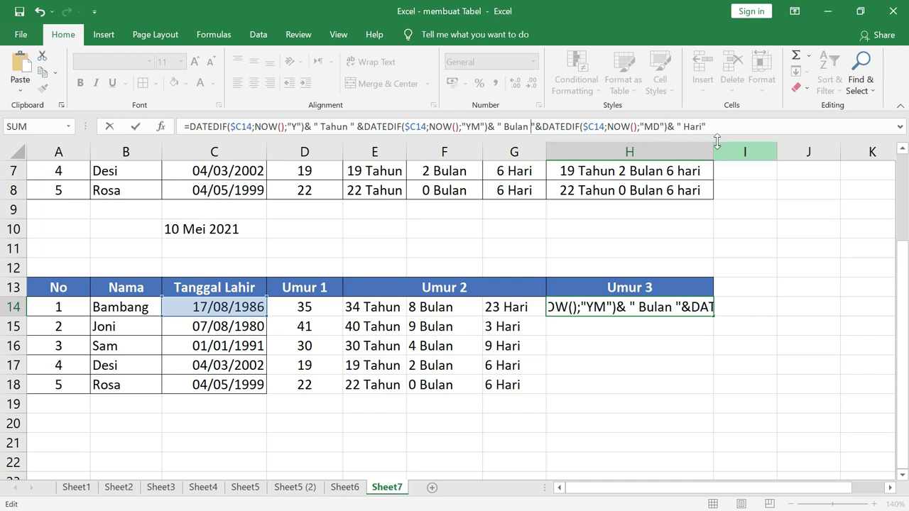
{"action": "key", "text": "Return"}
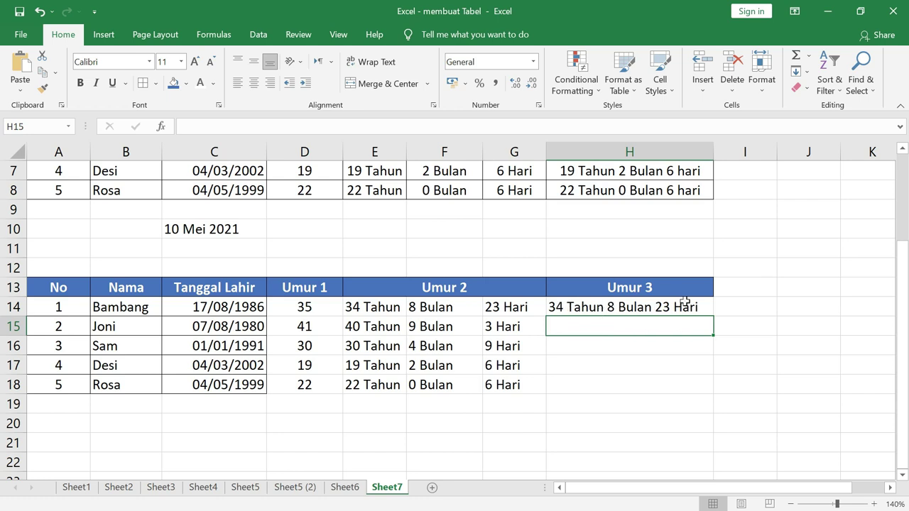
Fill the combined age formula from H14 down to H18, ending at 22 Tahun 0 Bulan 6 Hari
{"action": "left_click", "coordinate": [710, 311]}
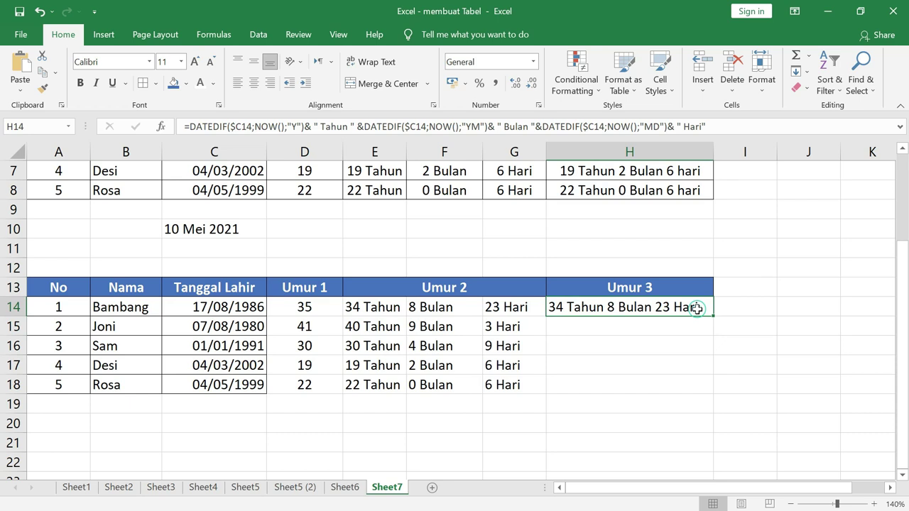
{"action": "left_click_drag", "start_coordinate": [714, 317], "coordinate": [719, 392]}
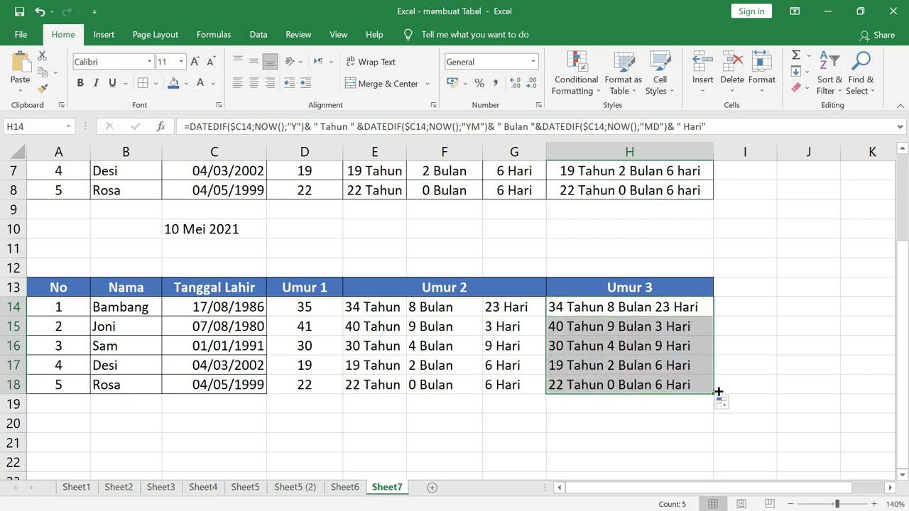
{"action": "left_click", "coordinate": [771, 356]}
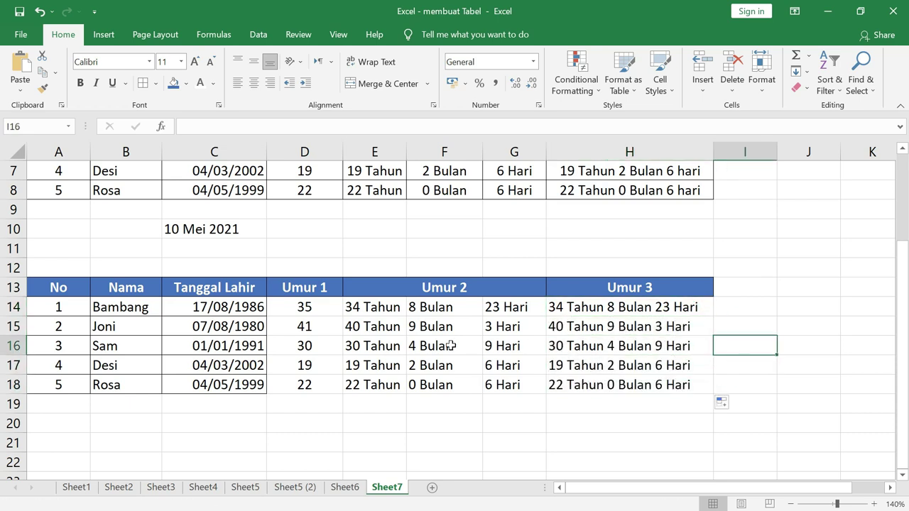
Review row 15's years, months and days formulas and cells C14, D14 and H14, then select C15
{"action": "left_click", "coordinate": [375, 326]}
{"action": "left_click", "coordinate": [434, 327]}
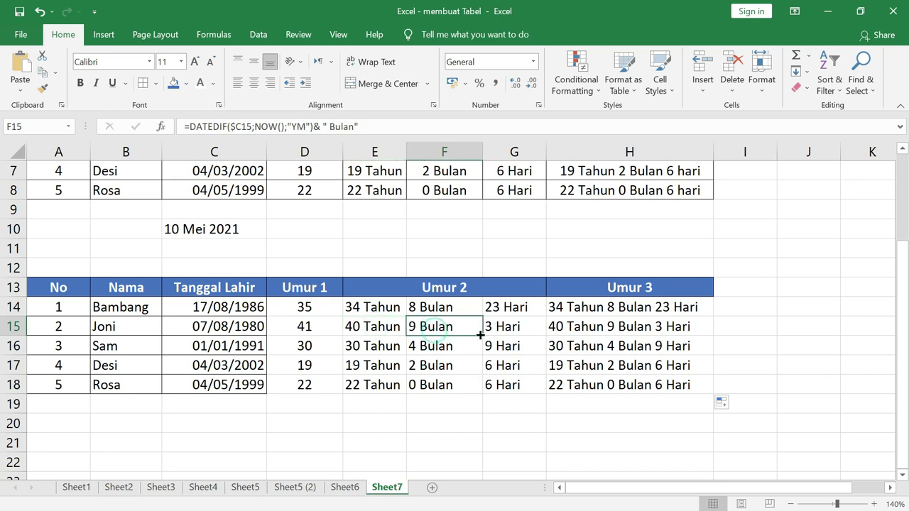
{"action": "left_click", "coordinate": [501, 326]}
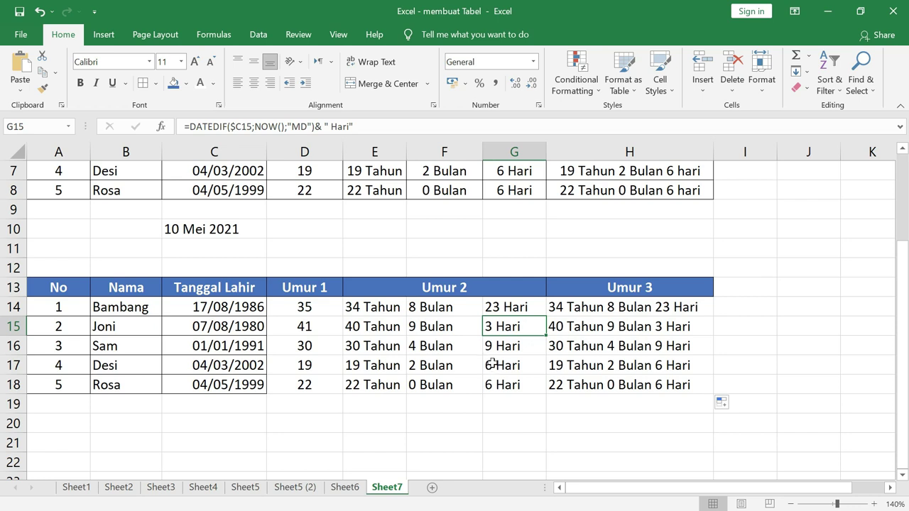
{"action": "left_click", "coordinate": [247, 311]}
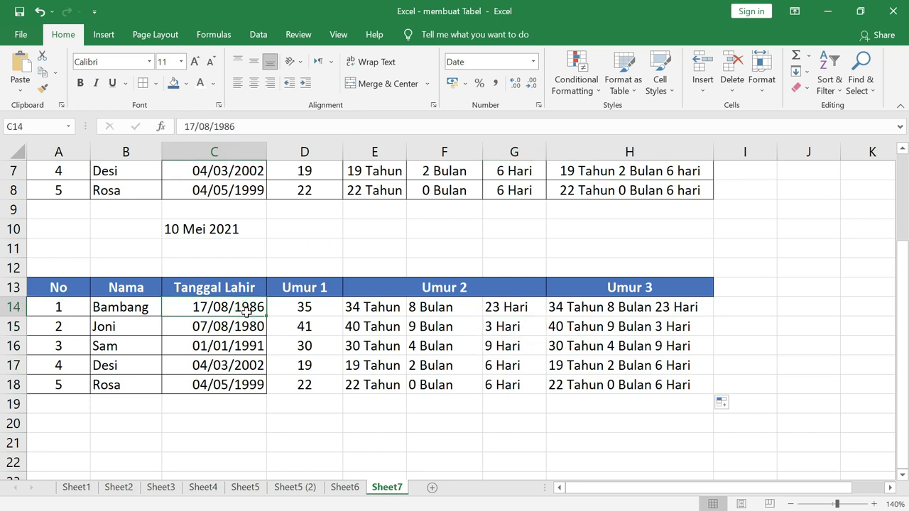
{"action": "left_click", "coordinate": [306, 311]}
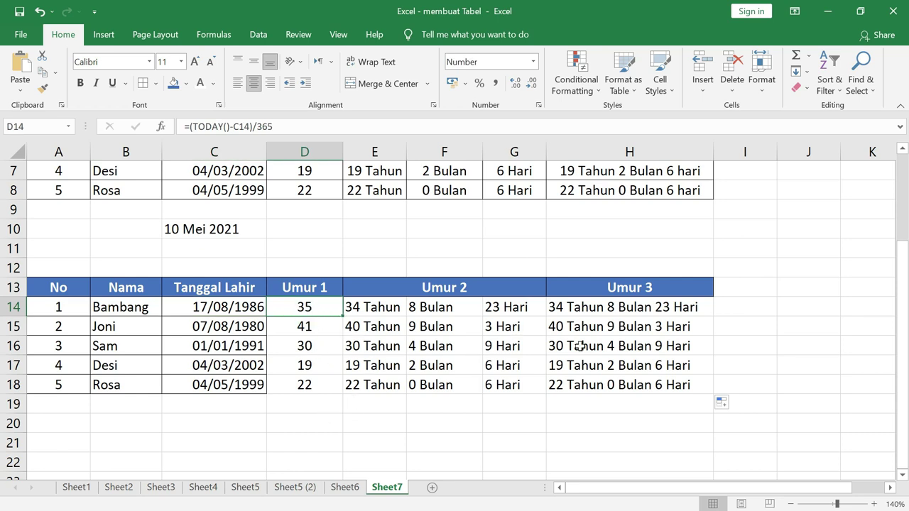
{"action": "left_click", "coordinate": [685, 304]}
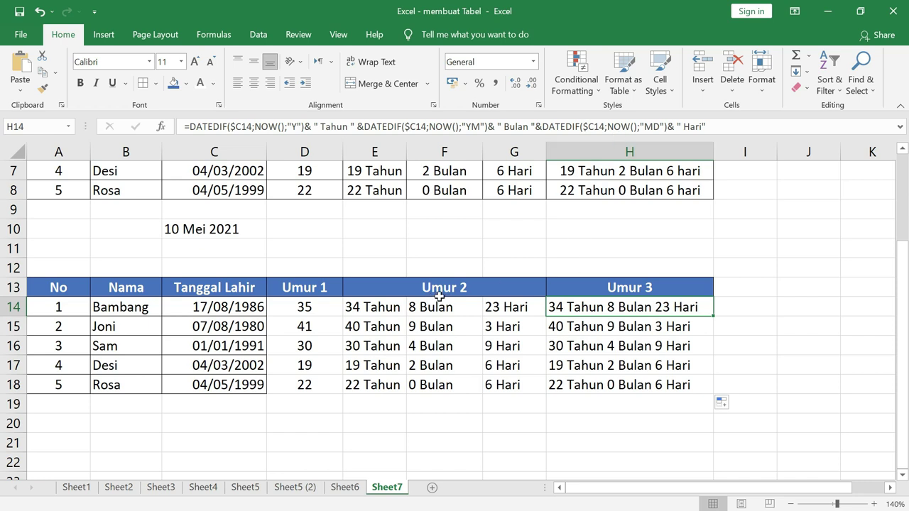
{"action": "left_click", "coordinate": [238, 326]}
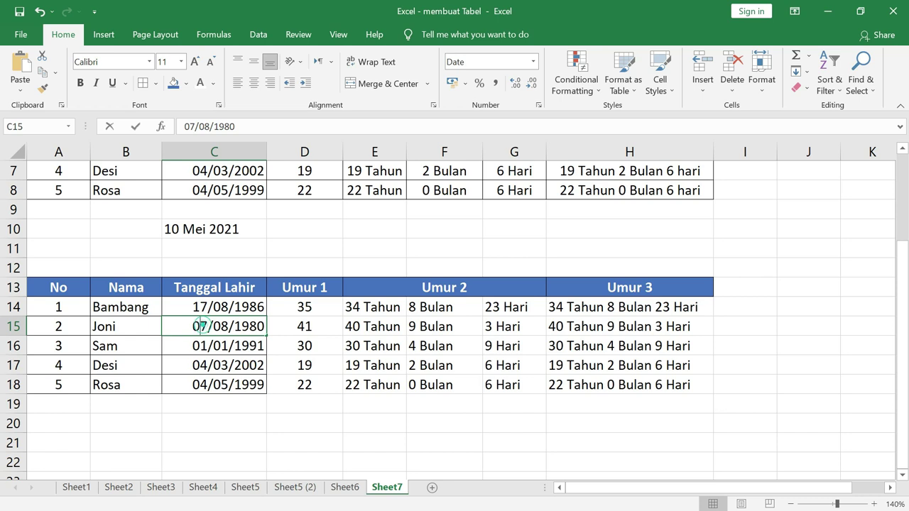
Change the C15 birth date's month from 08 to 6, making it 07/06/1980
{"action": "double_click", "coordinate": [203, 325]}
{"action": "left_click", "coordinate": [209, 326]}
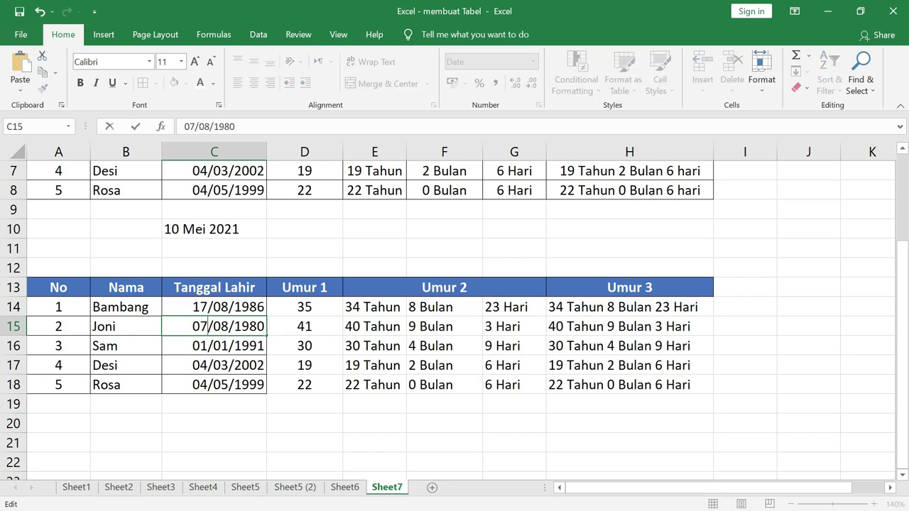
{"action": "key", "text": "BackSpace"}
{"action": "key", "text": "BackSpace"}
{"action": "type", "text": "6"}
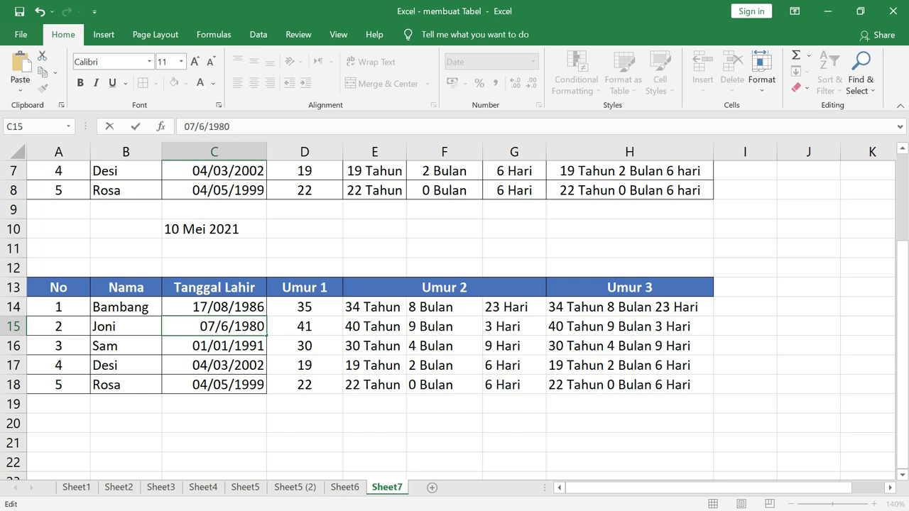
{"action": "key", "text": "Return"}
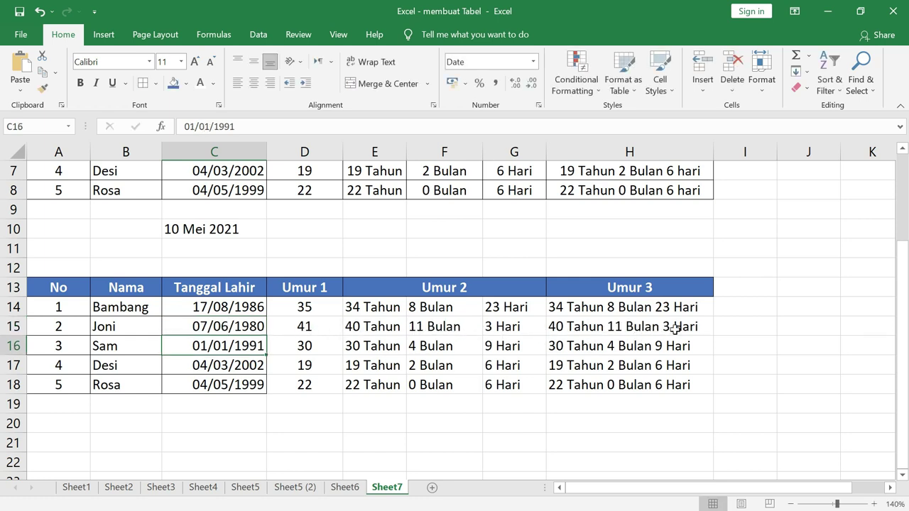
{"action": "left_click_drag", "start_coordinate": [60, 293], "coordinate": [643, 393]}
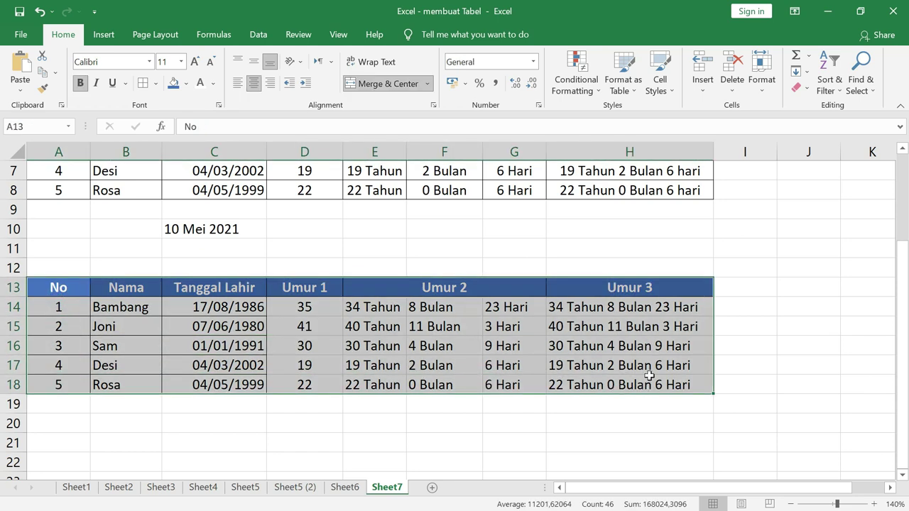